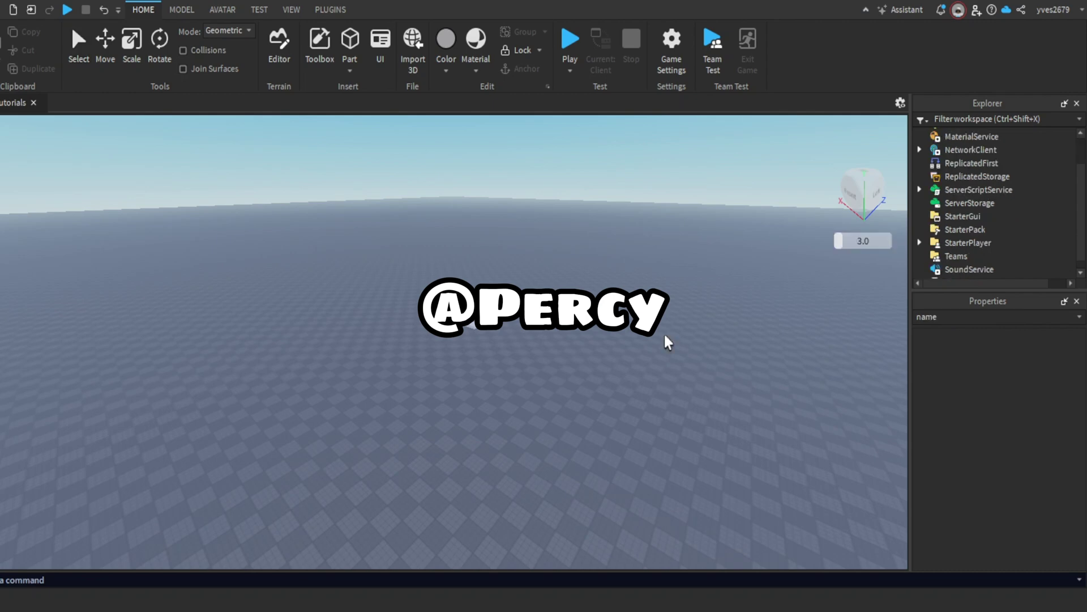
Add a ScreenGui to StarterGui and rename it Shop
{"action": "left_click", "coordinate": [990, 216]}
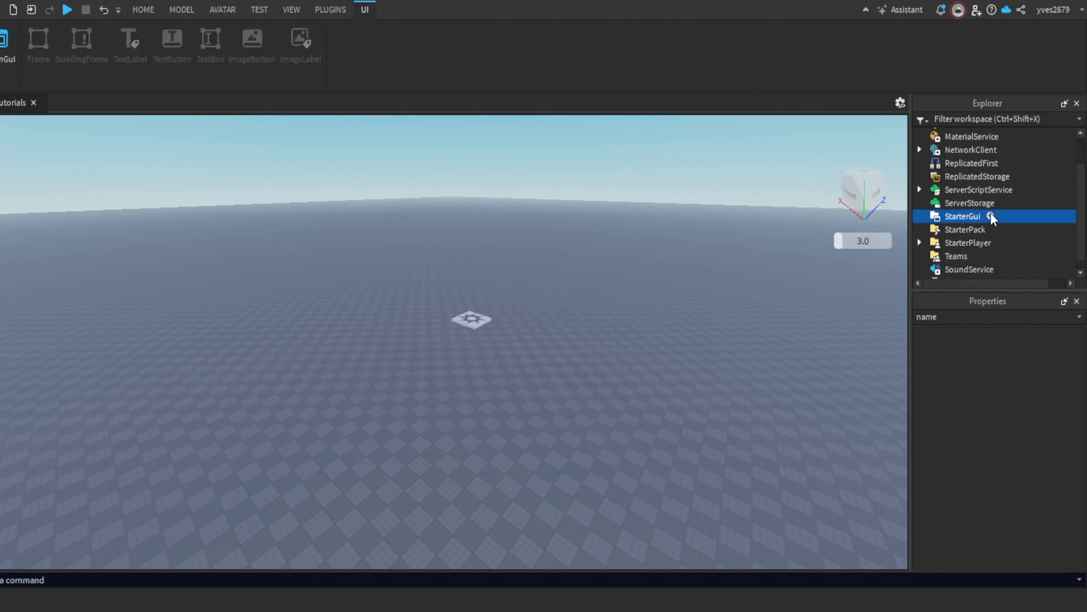
{"action": "left_click", "coordinate": [961, 271]}
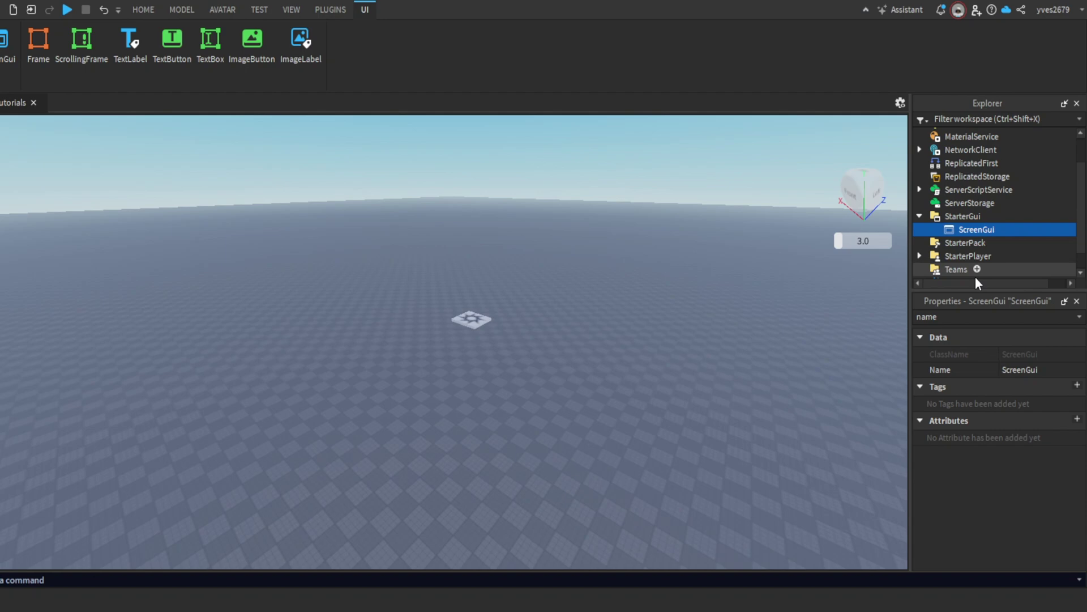
{"action": "left_click", "coordinate": [1038, 367]}
{"action": "key", "text": "BackSpace"}
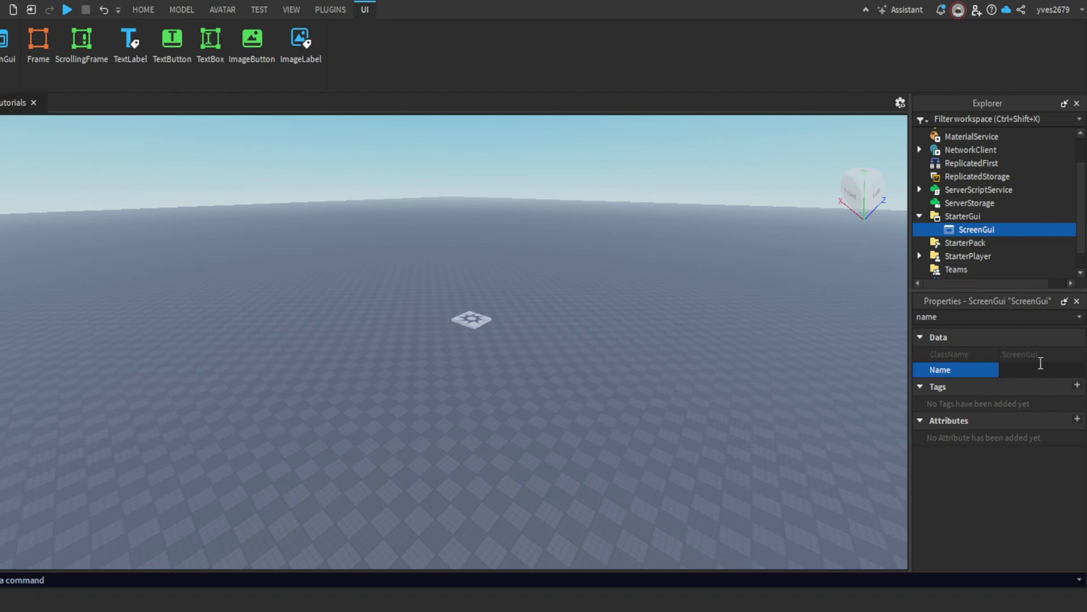
{"action": "type", "text": "Shop"}
{"action": "key", "text": "Return"}
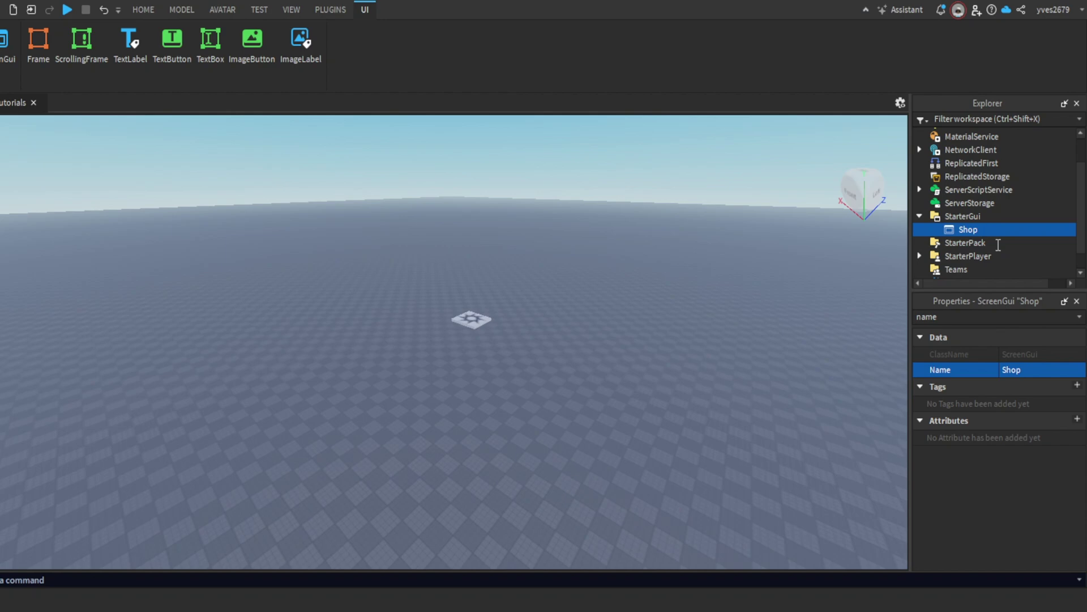
Add a TextButton named Open to the Shop GUI and place it at the viewport's left edge, about 282 px below the top
{"action": "left_click", "coordinate": [973, 279]}
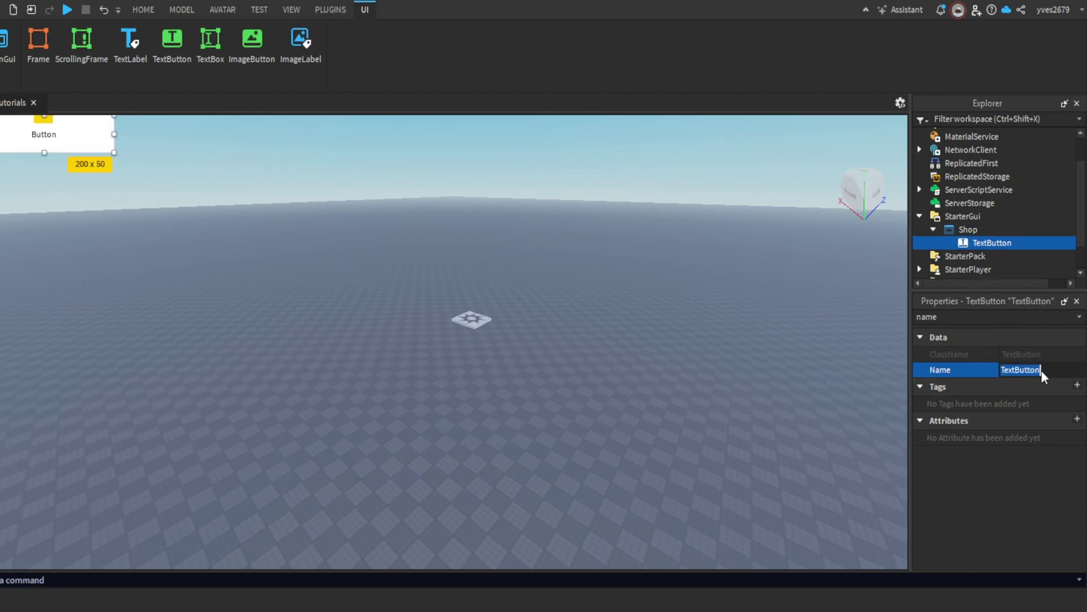
{"action": "left_click", "coordinate": [1041, 369]}
{"action": "key", "text": "BackSpace"}
{"action": "type", "text": "Open"}
{"action": "key", "text": "Return"}
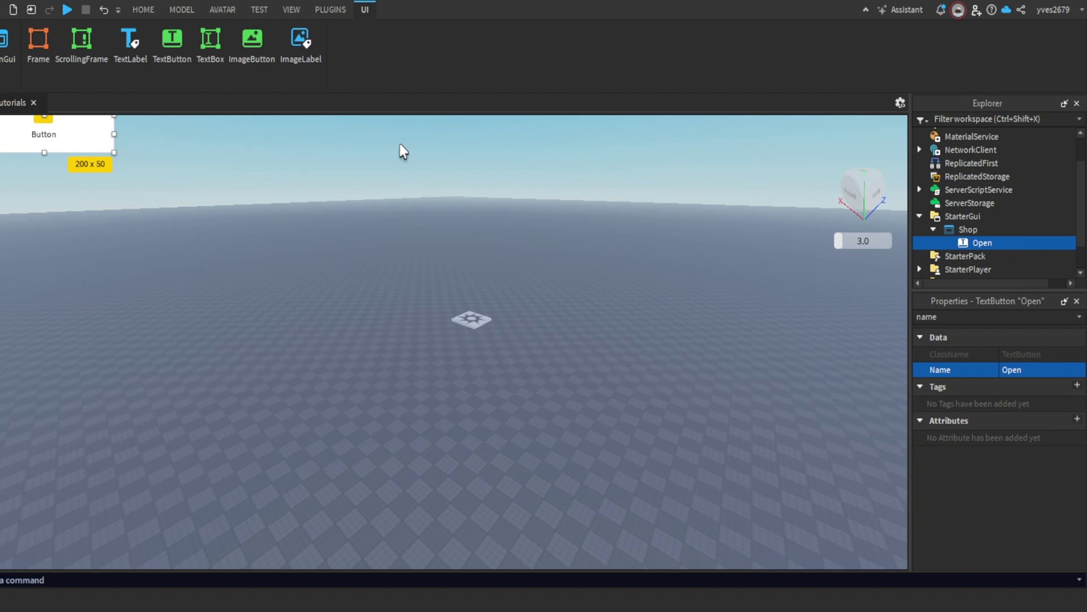
{"action": "left_click_drag", "start_coordinate": [94, 136], "coordinate": [97, 343]}
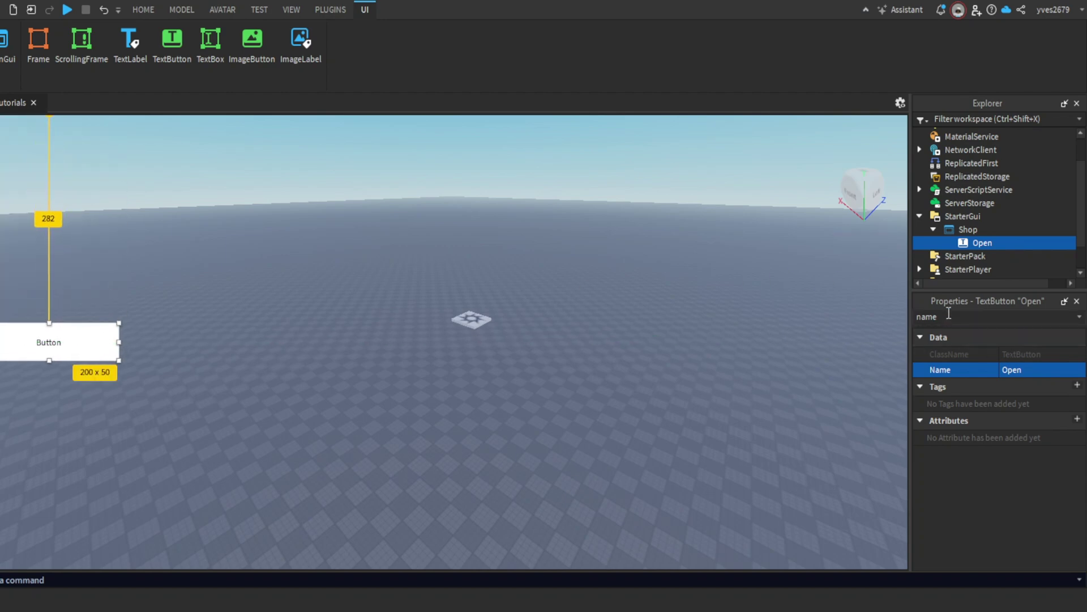
Style the Open button with the text SHOP in scaled, white, bold upright lettering on a blue 0, 170, 255 background
{"action": "left_click_drag", "start_coordinate": [947, 315], "coordinate": [904, 314]}
{"action": "key", "text": "BackSpace"}
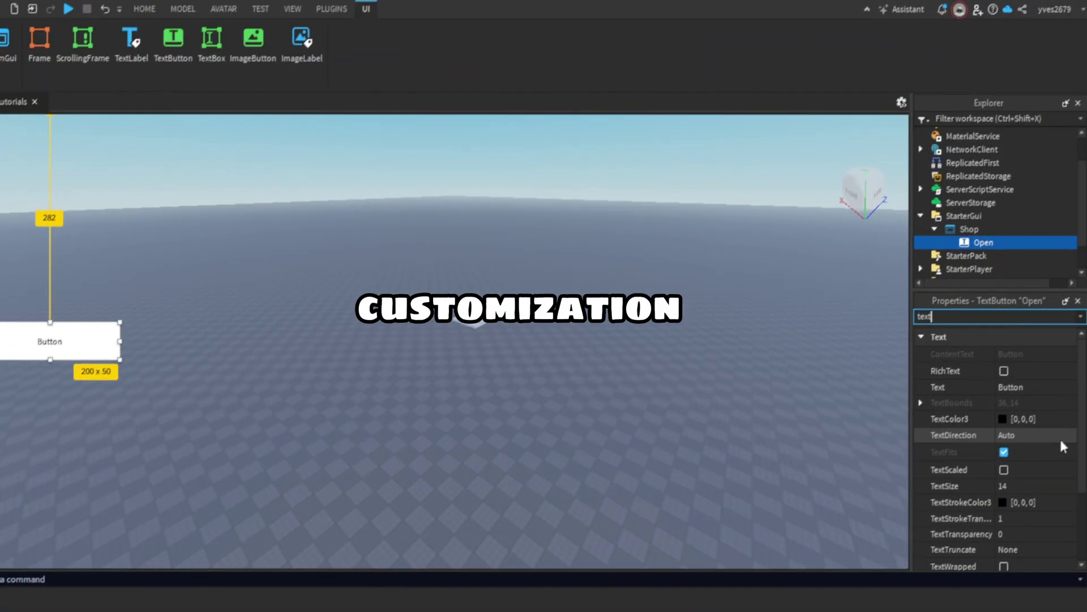
{"action": "left_click", "coordinate": [1033, 387]}
{"action": "type", "text": "SHOP"}
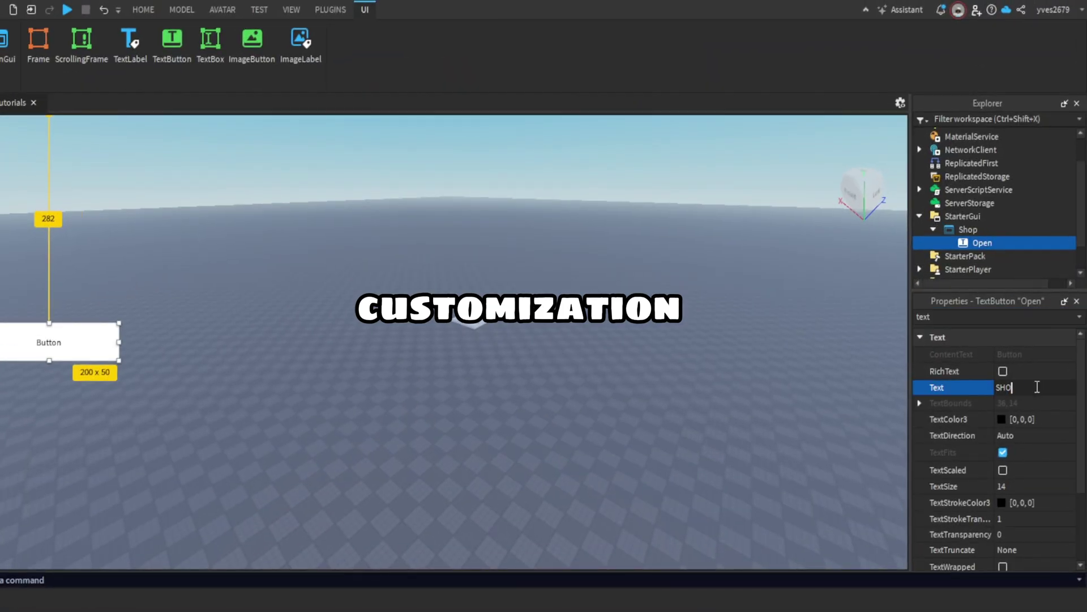
{"action": "key", "text": "Return"}
{"action": "left_click", "coordinate": [1006, 421]}
{"action": "left_click", "coordinate": [1001, 474]}
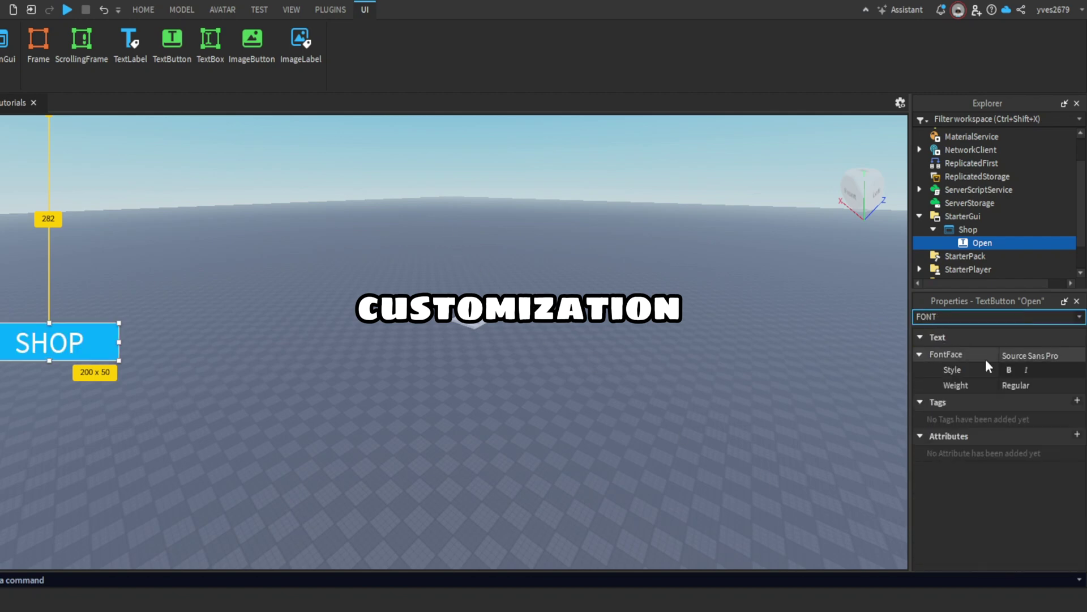
{"action": "left_click", "coordinate": [985, 355]}
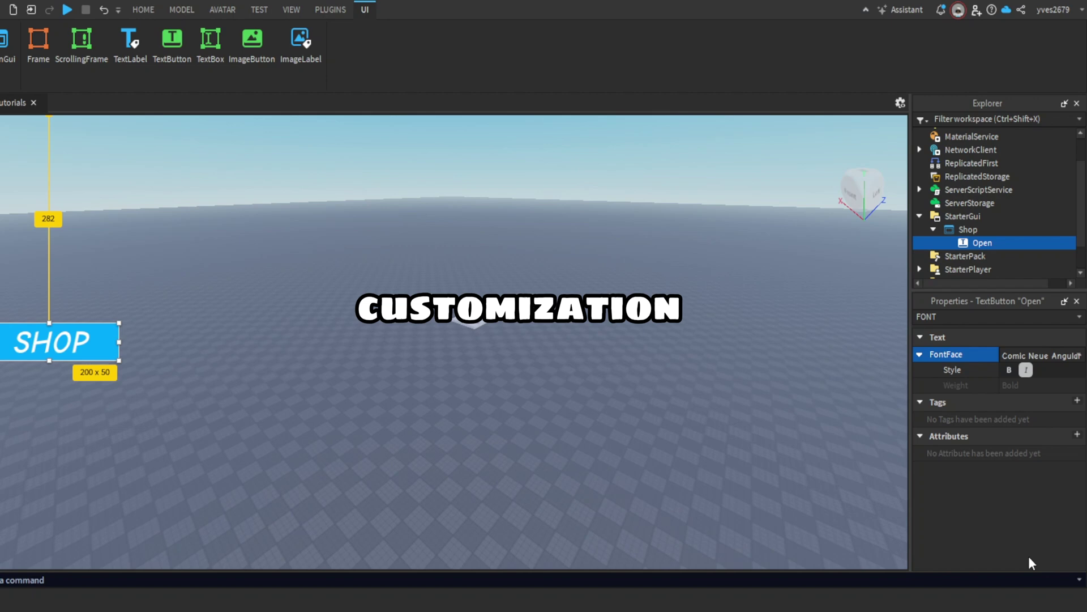
{"action": "left_click", "coordinate": [1026, 370]}
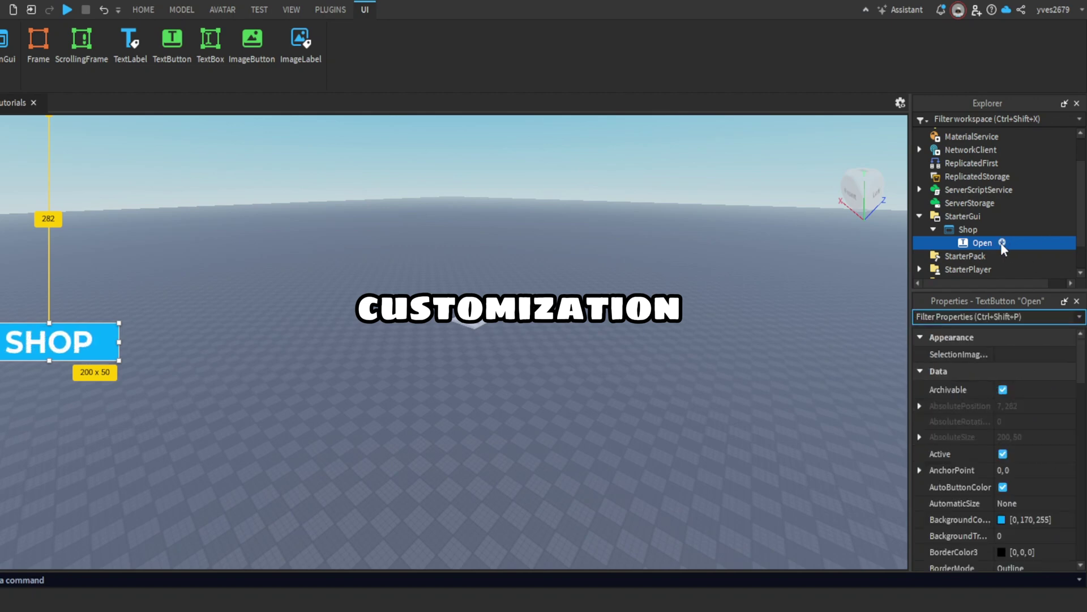
Add a UIStroke and a UICorner with radius 0, 8 to the Open button
{"action": "left_click", "coordinate": [1002, 244]}
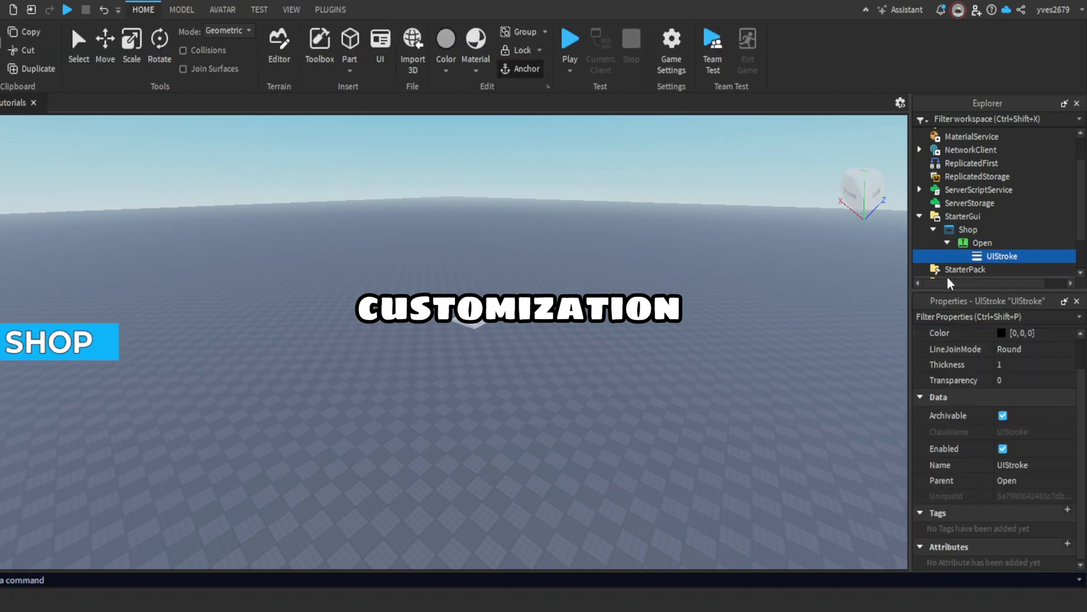
{"action": "left_click", "coordinate": [1023, 352]}
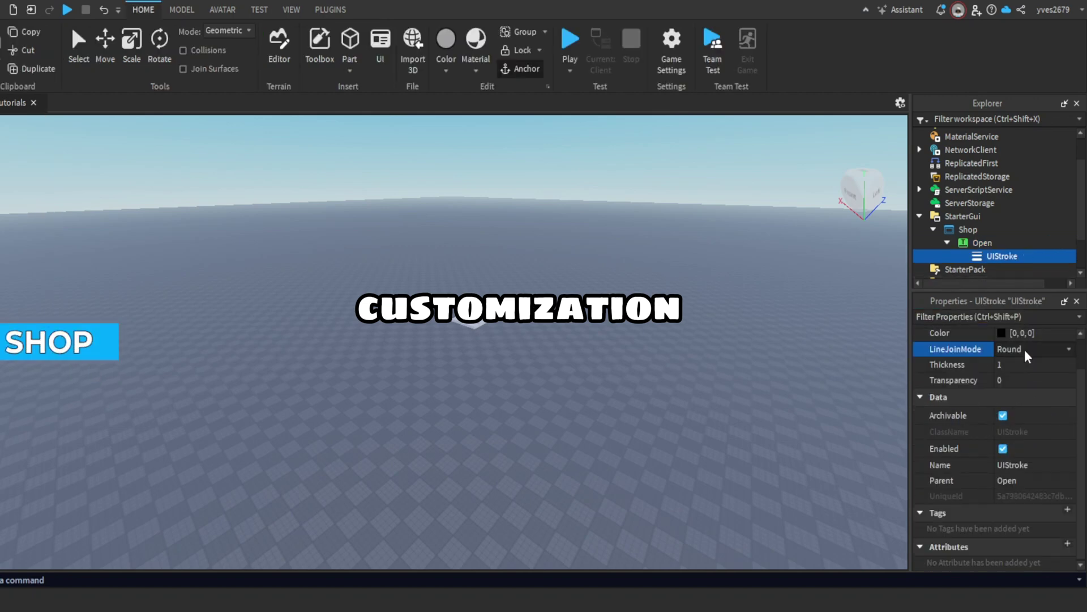
{"action": "left_click", "coordinate": [1023, 345]}
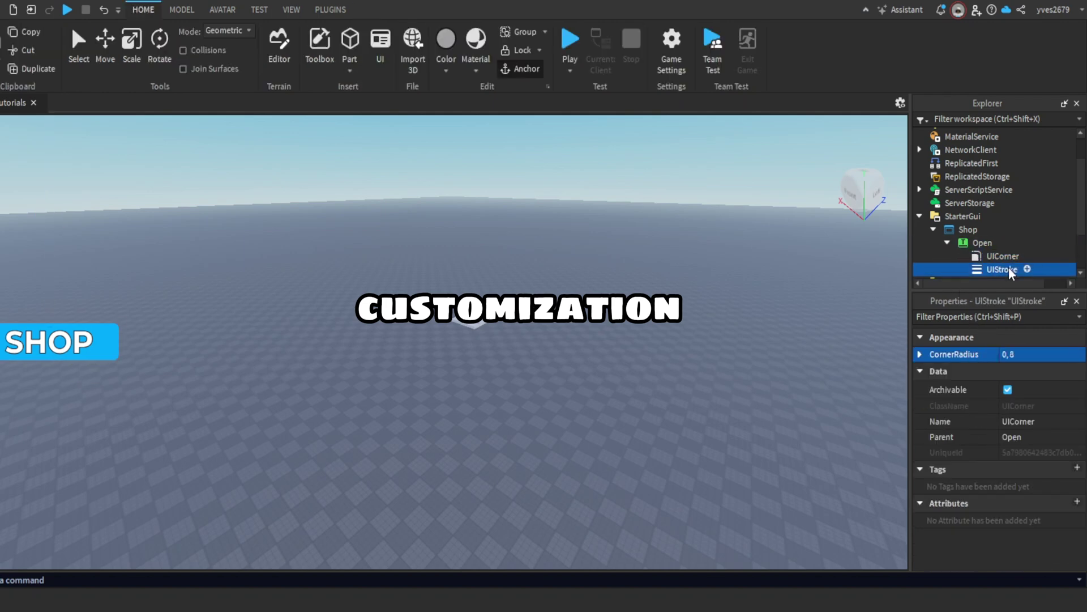
Apply the UIStroke to the button's border with rounded joins and set its thickness to 3
{"action": "left_click", "coordinate": [1026, 355]}
{"action": "left_click", "coordinate": [1029, 375]}
{"action": "left_click", "coordinate": [1016, 388]}
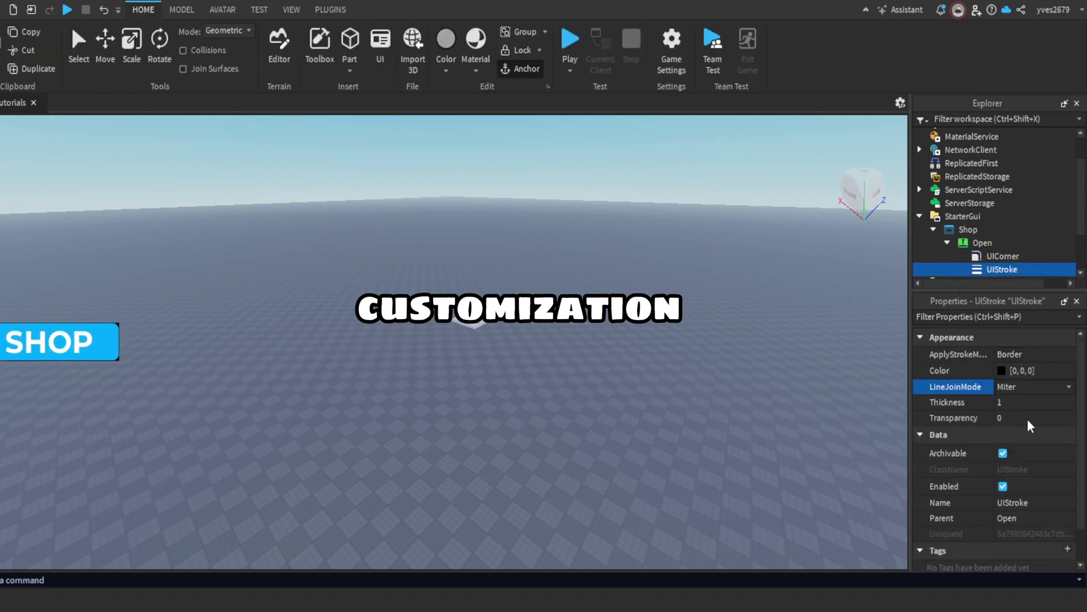
{"action": "left_click", "coordinate": [1027, 401]}
{"action": "left_click", "coordinate": [1019, 402]}
{"action": "key", "text": "BackSpace"}
{"action": "type", "text": "3"}
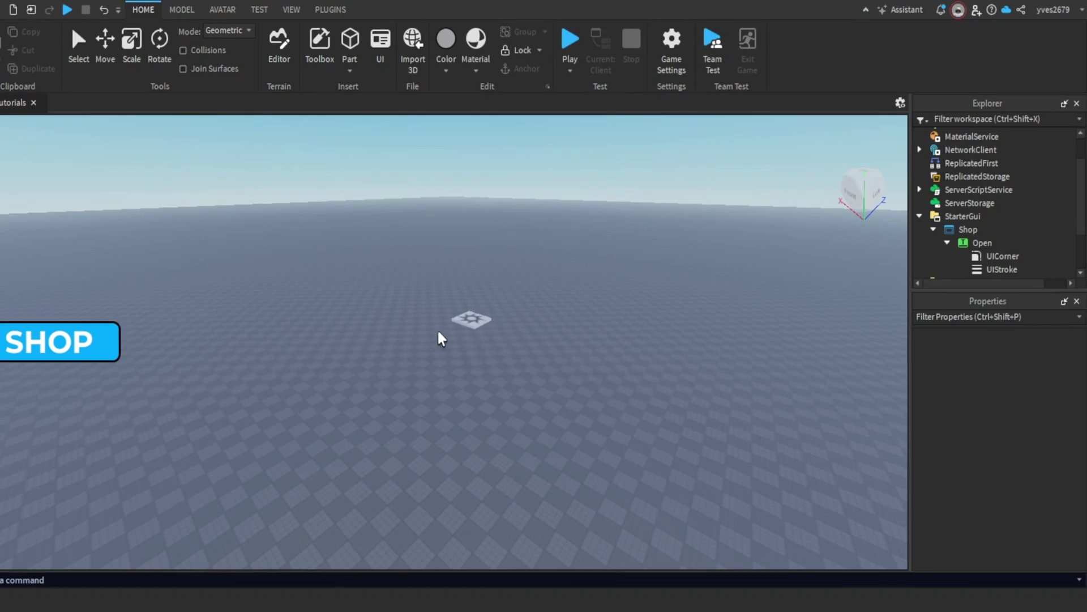
Add a Frame to the Shop GUI and rename it SHOP
{"action": "scroll", "coordinate": [943, 256], "scroll_direction": "down", "scroll_amount": 2}
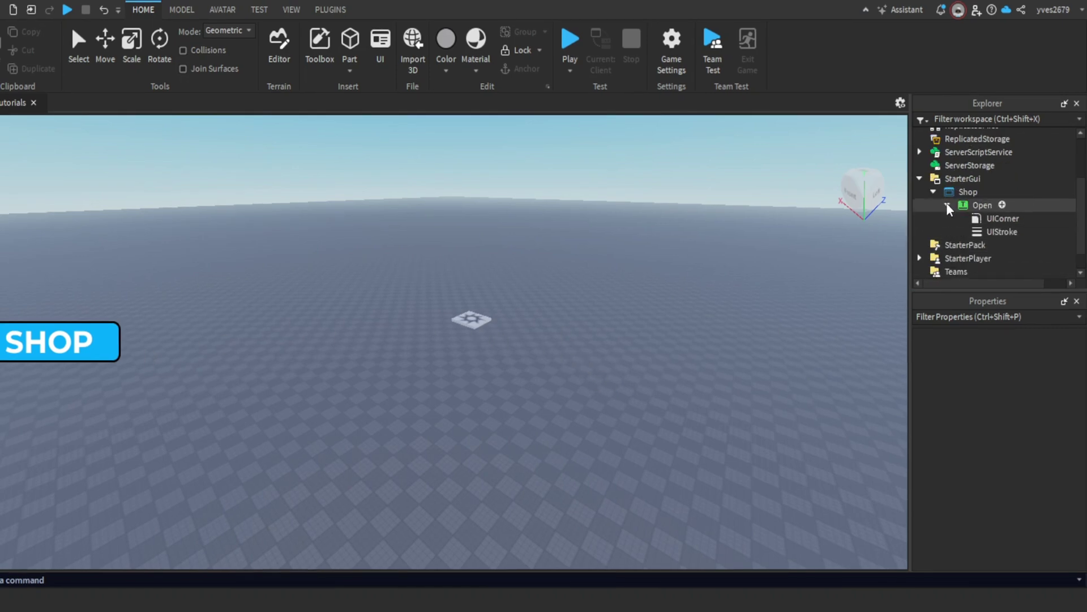
{"action": "left_click", "coordinate": [948, 206]}
{"action": "left_click", "coordinate": [987, 194]}
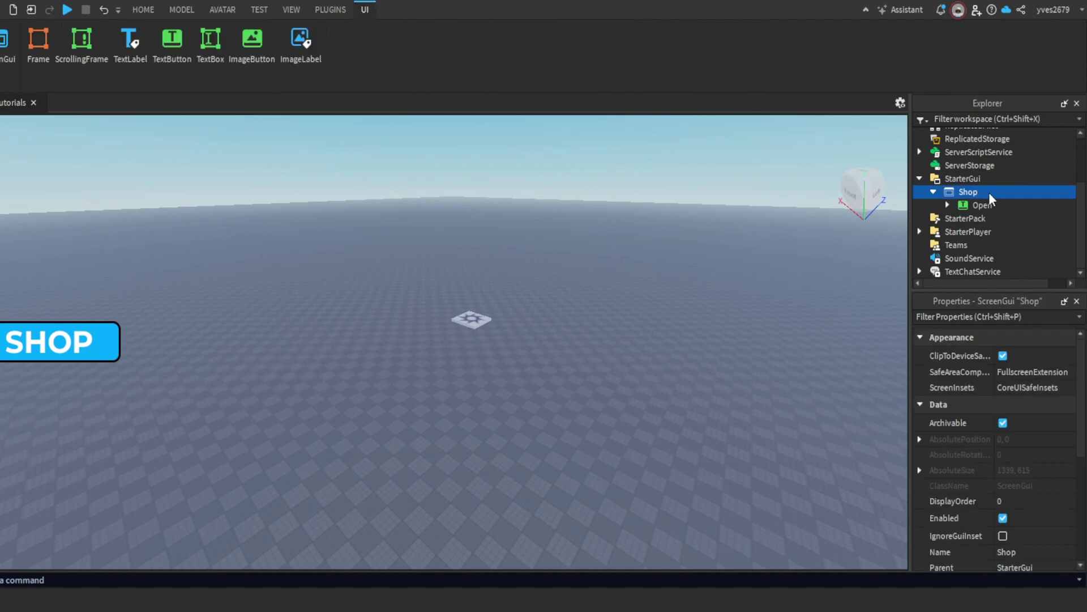
{"action": "left_click", "coordinate": [37, 43]}
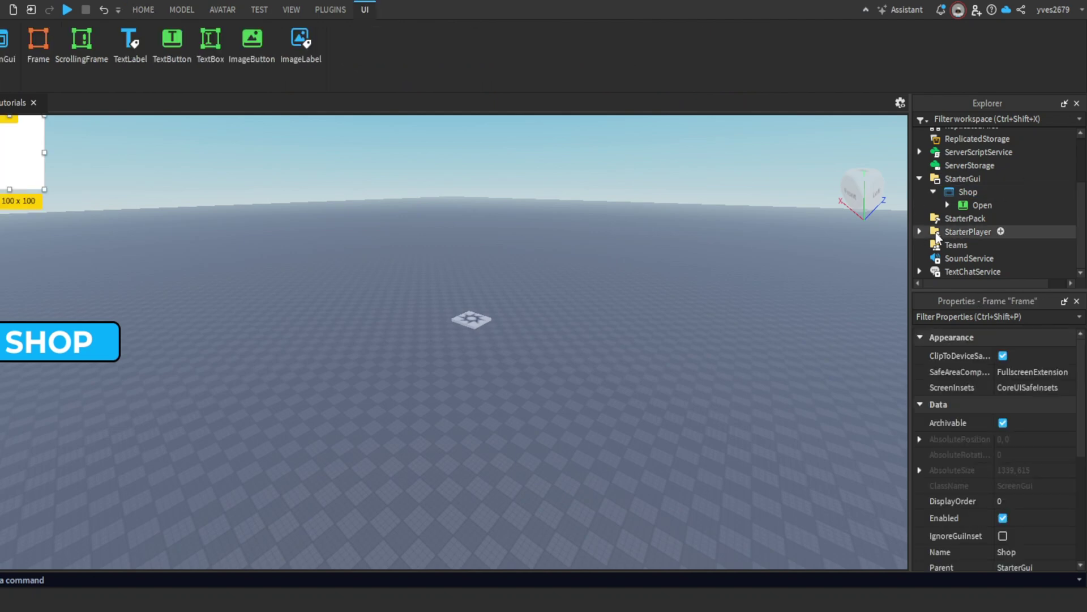
{"action": "left_click", "coordinate": [934, 317]}
{"action": "type", "text": "NAM"}
{"action": "left_click", "coordinate": [1035, 366]}
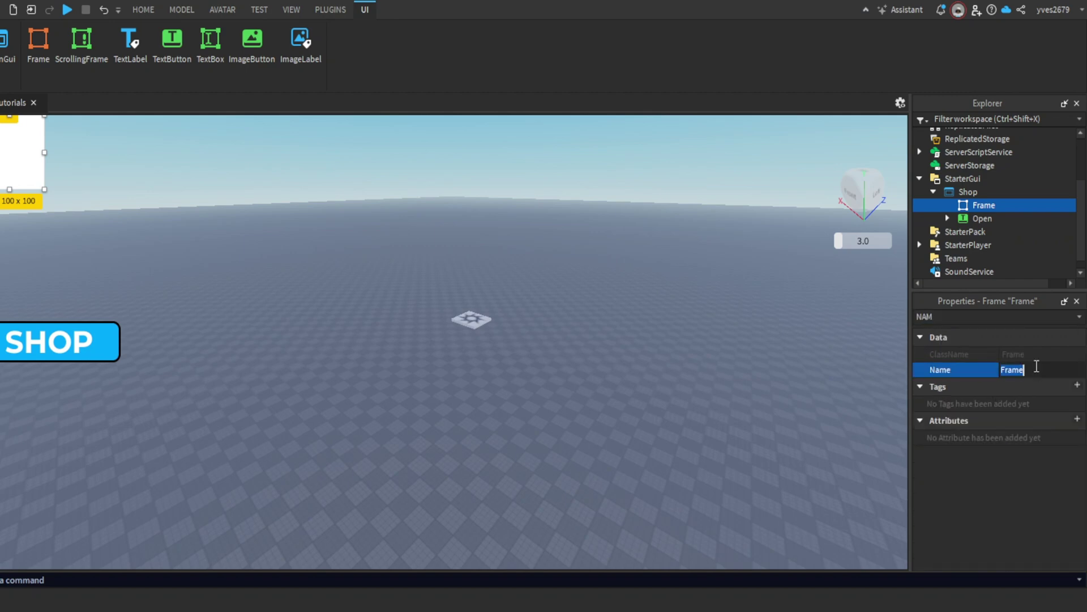
{"action": "key", "text": "BackSpace"}
{"action": "type", "text": "s"}
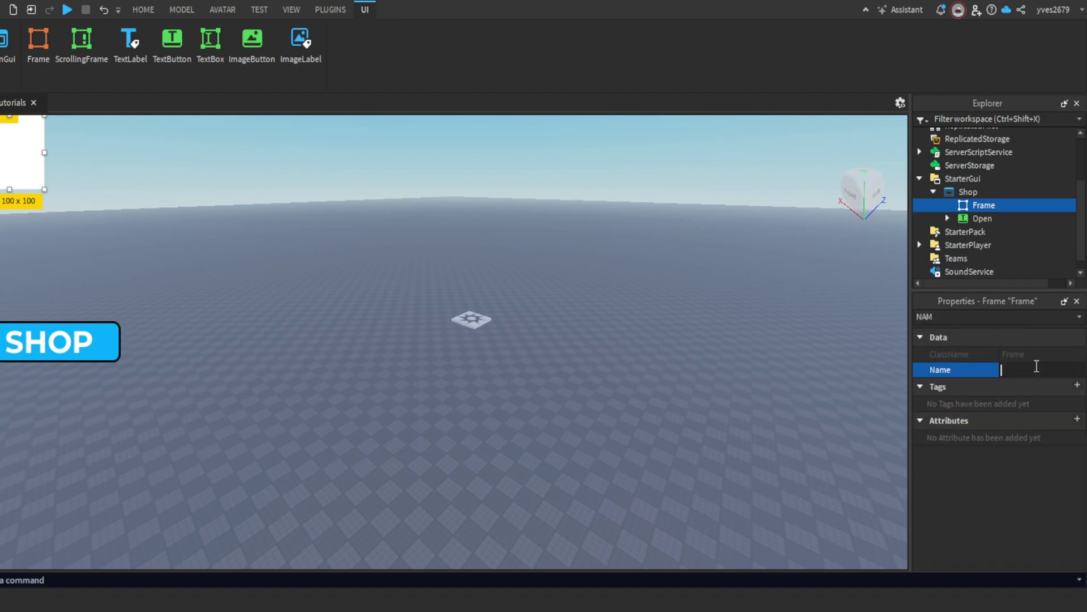
{"action": "type", "text": "HOP"}
{"action": "key", "text": "Return"}
Resize the SHOP frame to about 437 x 383 and position it near the middle of the viewport
{"action": "left_click_drag", "start_coordinate": [14, 158], "coordinate": [676, 248]}
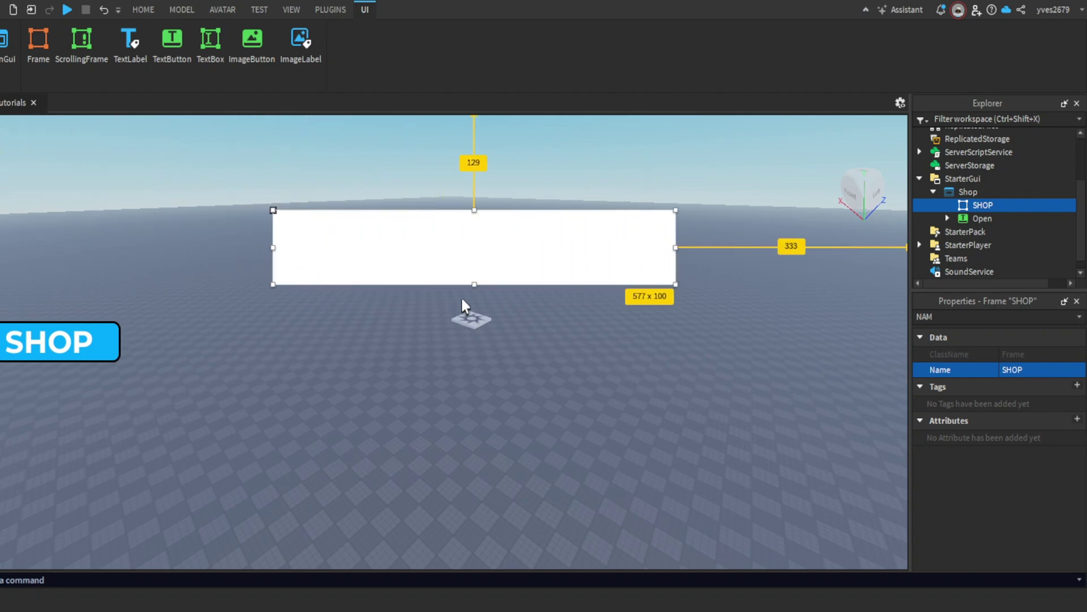
{"action": "left_click_drag", "start_coordinate": [473, 285], "coordinate": [487, 510]}
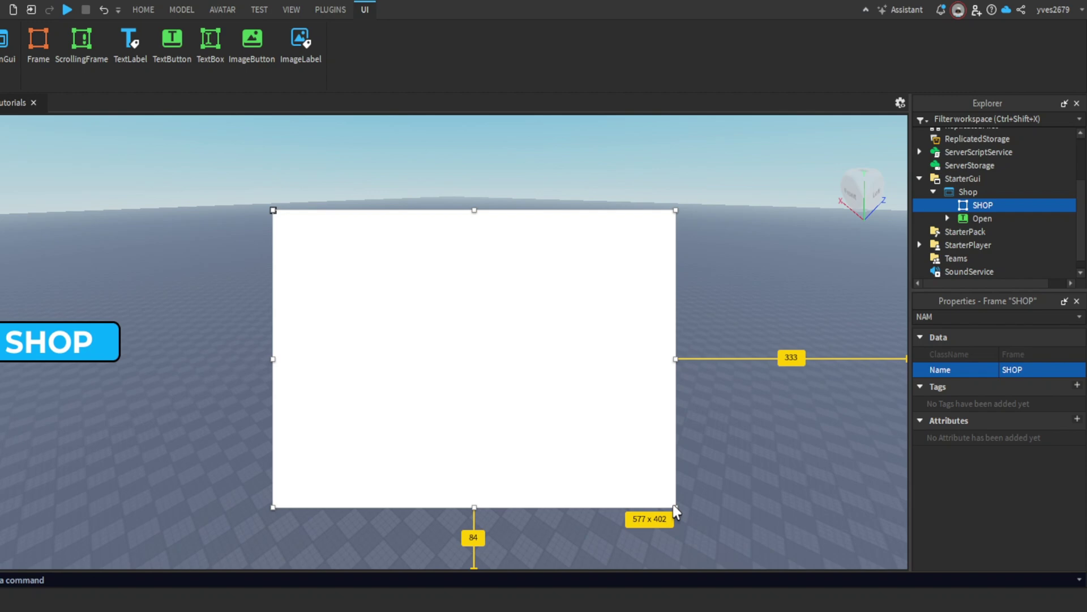
{"action": "left_click_drag", "start_coordinate": [673, 504], "coordinate": [579, 494]}
{"action": "left_click_drag", "start_coordinate": [430, 415], "coordinate": [458, 406]}
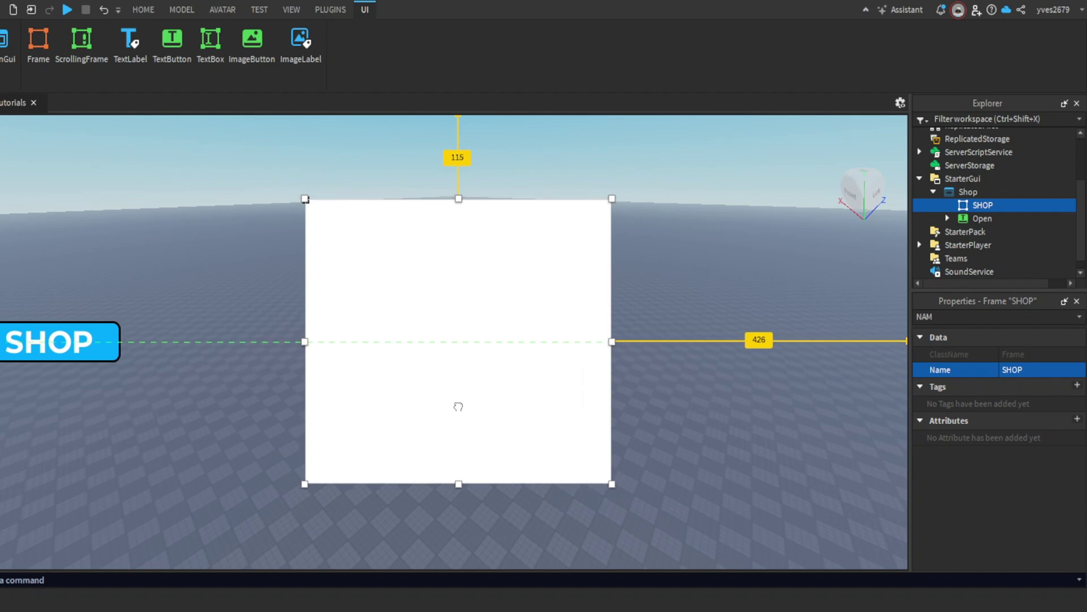
Set the SHOP frame's background color to blue 0, 170, 255
{"action": "left_click", "coordinate": [962, 320]}
{"action": "key", "text": "BackSpace"}
{"action": "key", "text": "BackSpace"}
{"action": "key", "text": "BackSpace"}
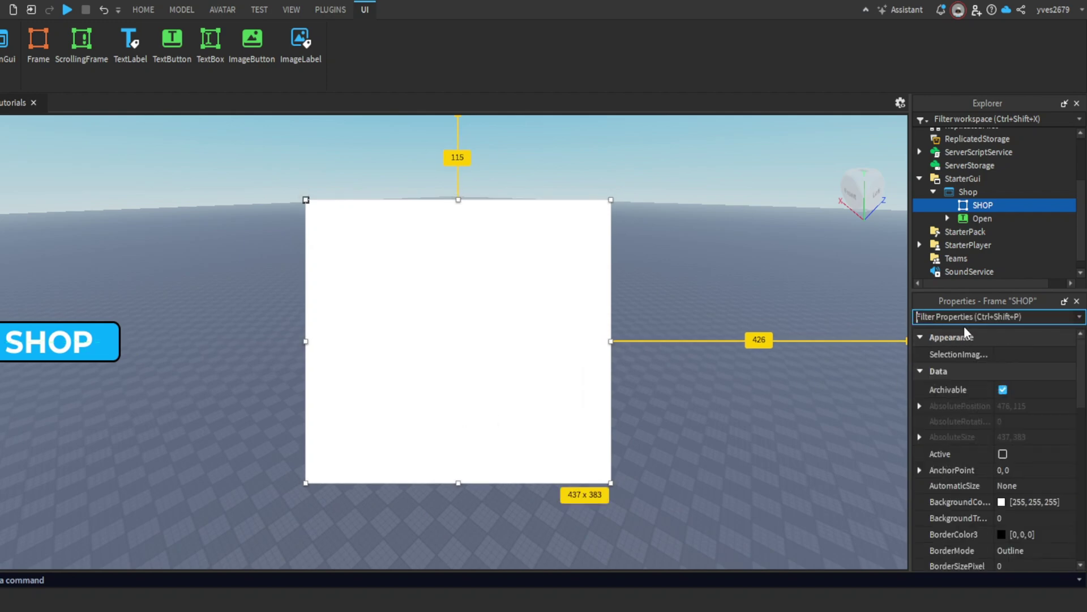
{"action": "type", "text": "BACK"}
{"action": "left_click", "coordinate": [957, 354]}
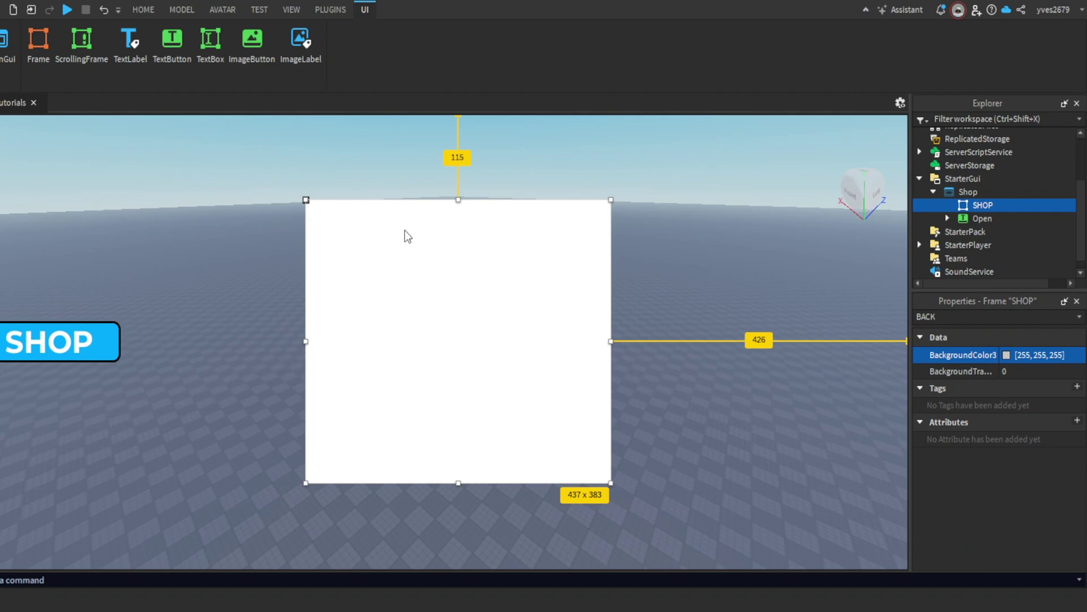
{"action": "left_click", "coordinate": [477, 259]}
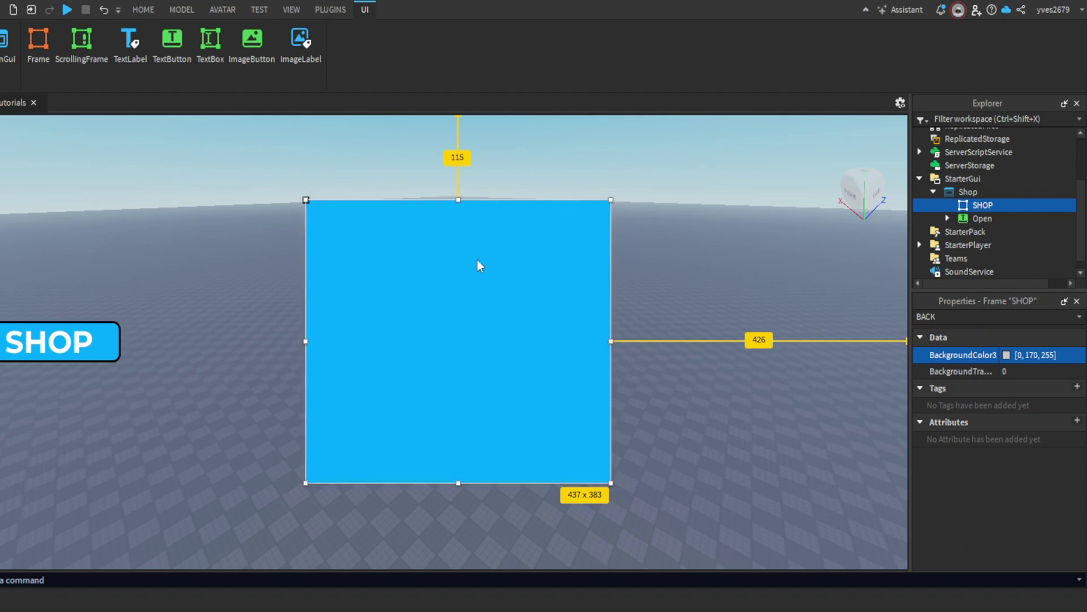
Add a TextLabel to the SHOP frame, sized about 178 x 50 and centered along the frame's top edge
{"action": "left_click", "coordinate": [951, 317]}
{"action": "key", "text": "BackSpace"}
{"action": "key", "text": "BackSpace"}
{"action": "key", "text": "BackSpace"}
{"action": "key", "text": "BackSpace"}
{"action": "left_click", "coordinate": [1003, 205]}
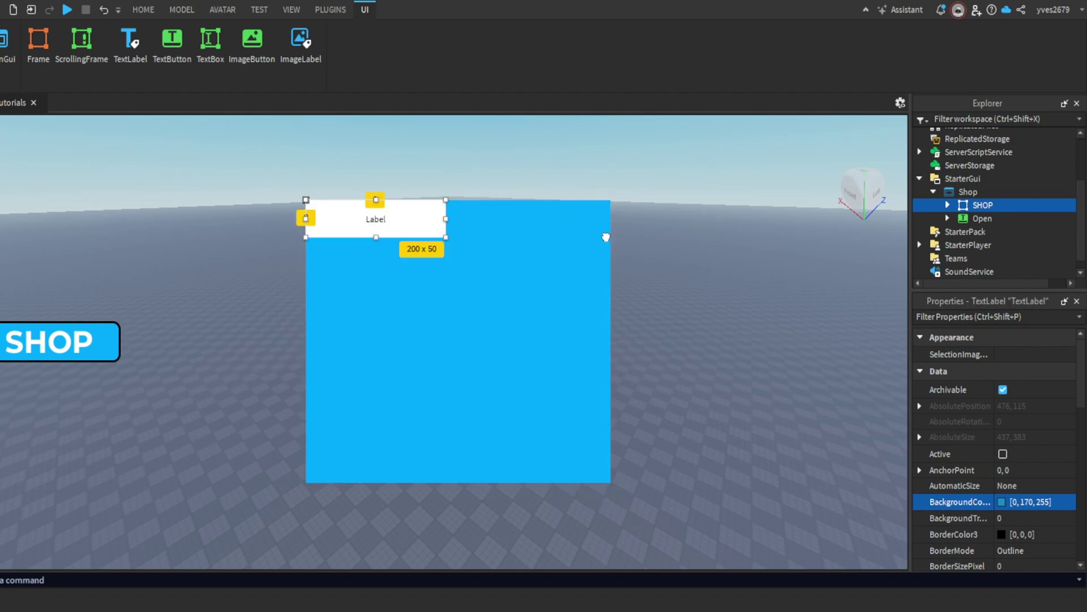
{"action": "left_click_drag", "start_coordinate": [445, 220], "coordinate": [579, 225]}
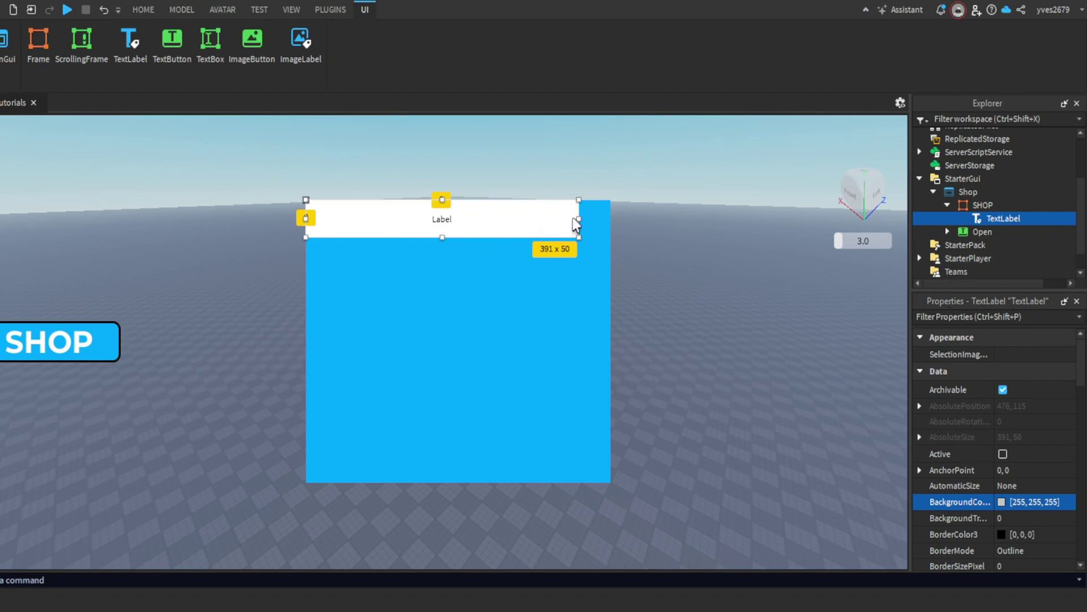
{"action": "left_click_drag", "start_coordinate": [575, 224], "coordinate": [480, 223]}
Set the TextLabel's background transparency to 1
{"action": "left_click", "coordinate": [934, 316]}
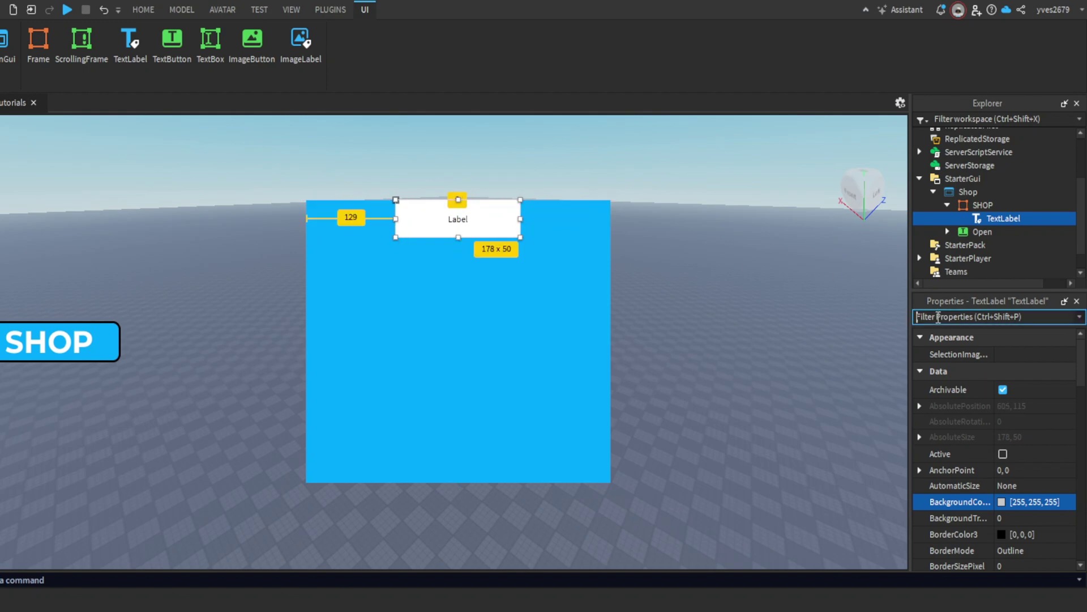
{"action": "type", "text": "BACK"}
{"action": "left_click", "coordinate": [1025, 372]}
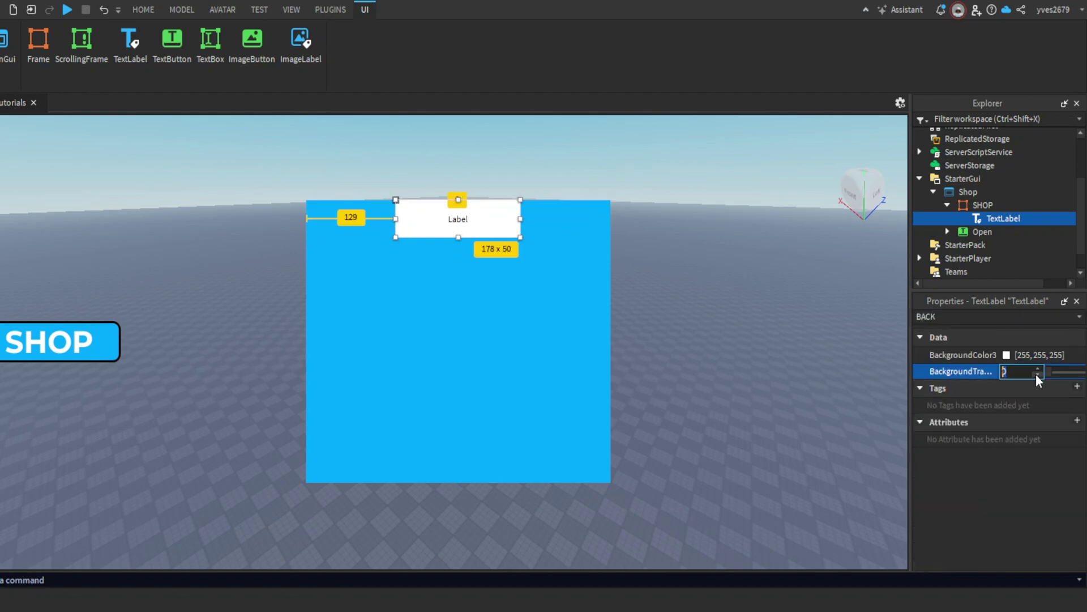
{"action": "type", "text": "1"}
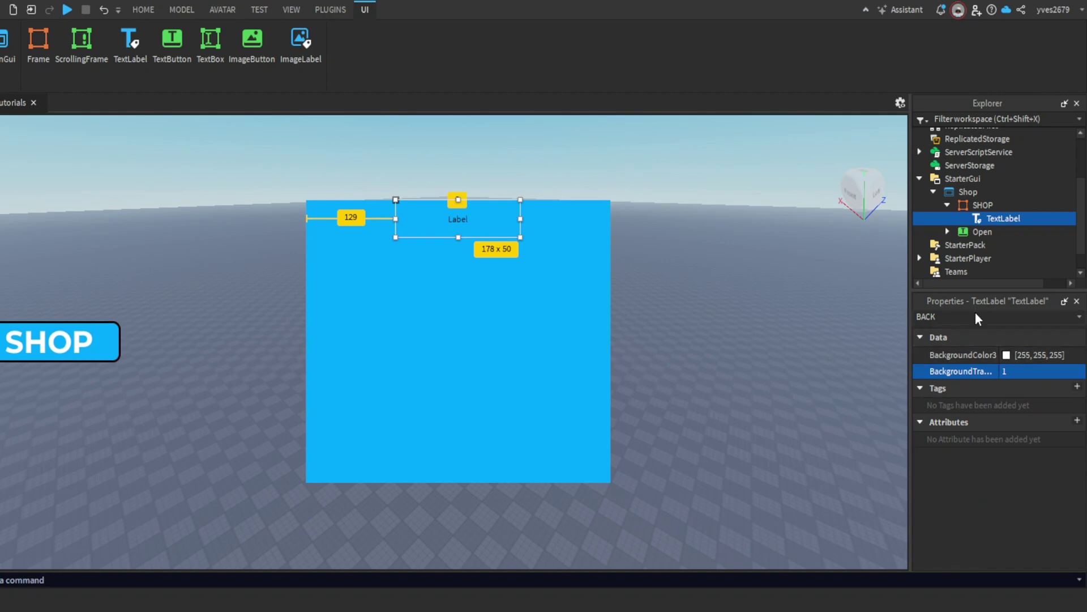
Set the TextLabel's text to "shop" and enable TextScaled
{"action": "left_click", "coordinate": [975, 312]}
{"action": "key", "text": "ctrl+a"}
{"action": "key", "text": "BackSpace"}
{"action": "type", "text": "TEXT"}
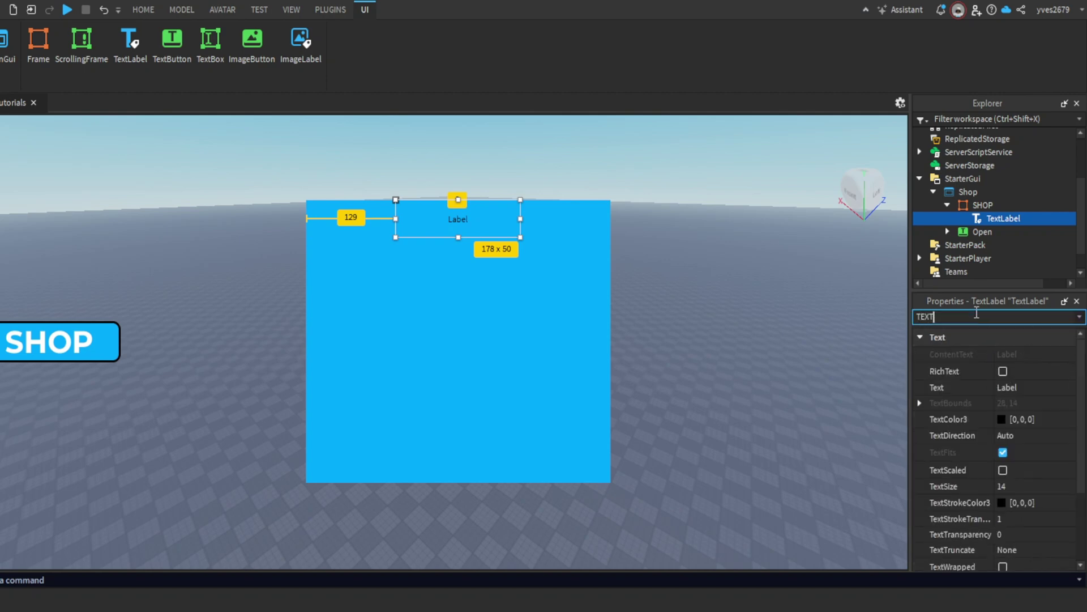
{"action": "left_click", "coordinate": [1048, 389]}
{"action": "type", "text": "sho"}
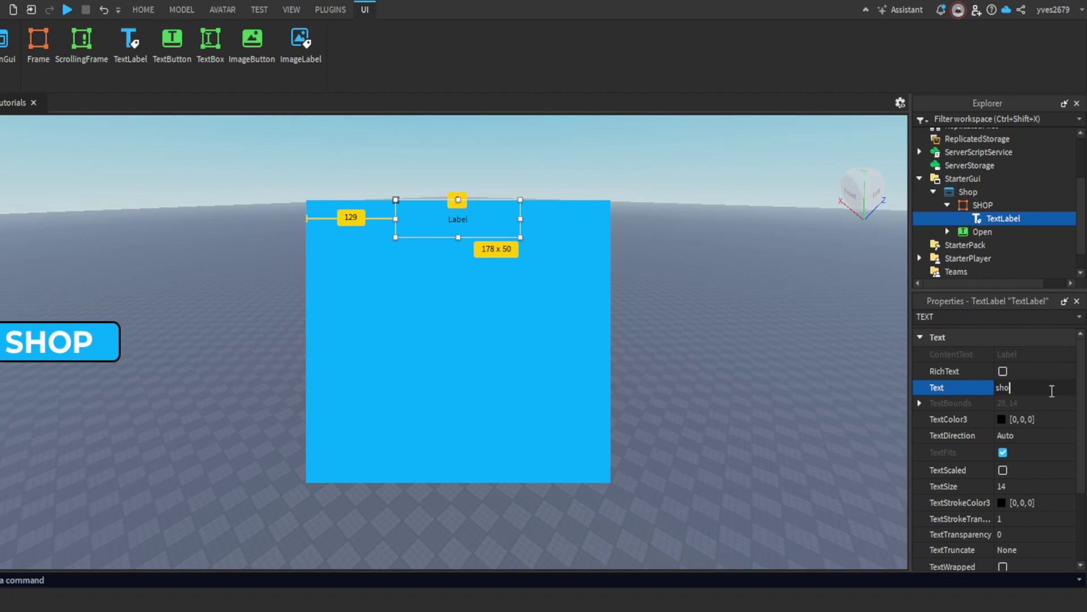
{"action": "type", "text": "p"}
{"action": "key", "text": "Return"}
{"action": "left_click", "coordinate": [1003, 470]}
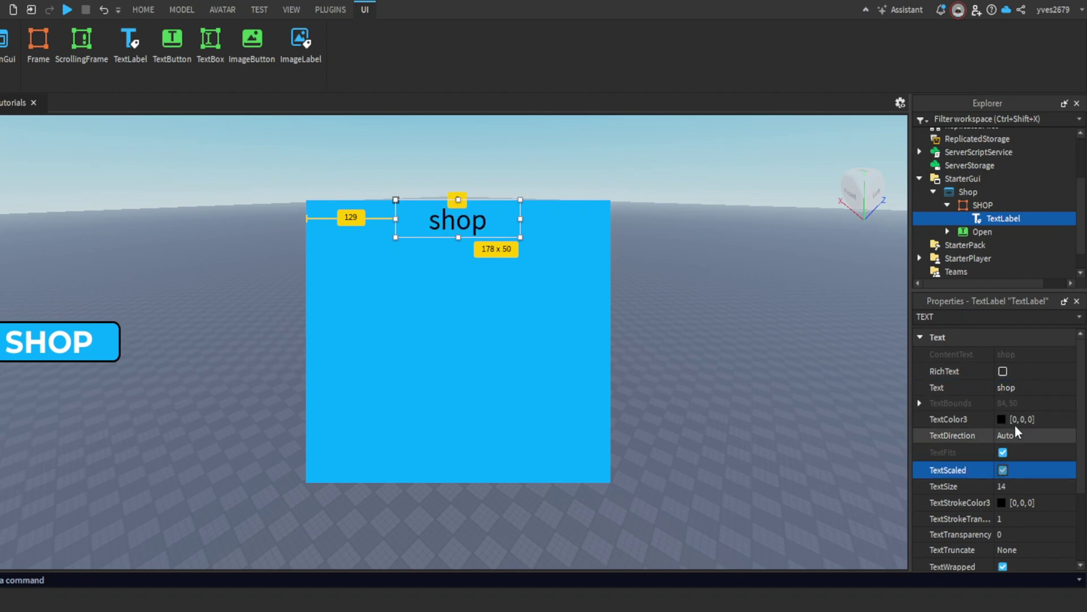
Change the TextLabel's text to uppercase "SHOP" and its text color to white 255, 255, 255
{"action": "left_click", "coordinate": [1041, 387]}
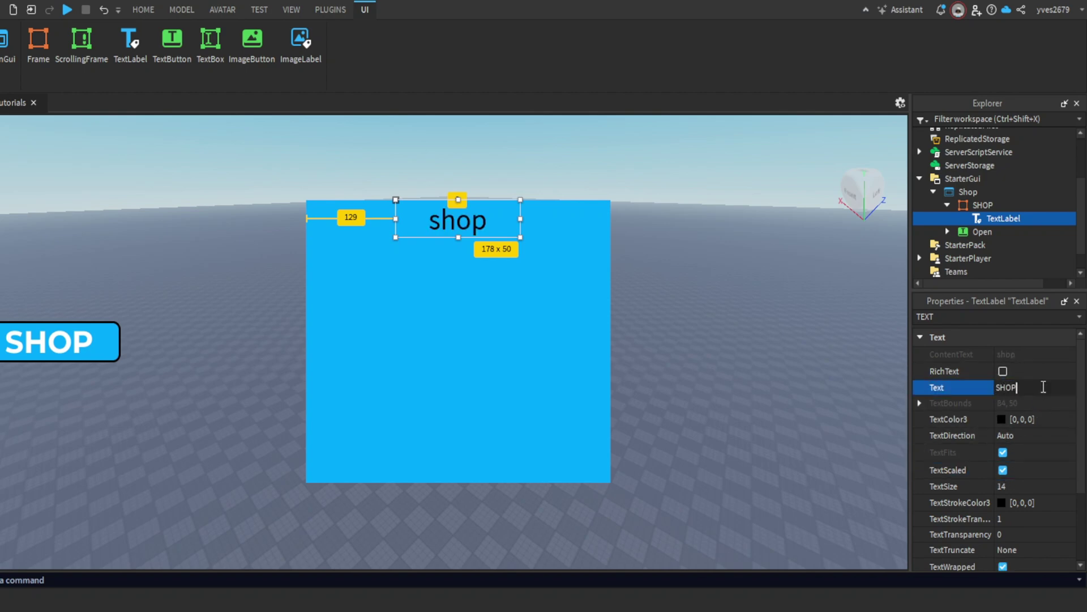
{"action": "type", "text": "SHOP"}
{"action": "key", "text": "Return"}
{"action": "left_click", "coordinate": [997, 420]}
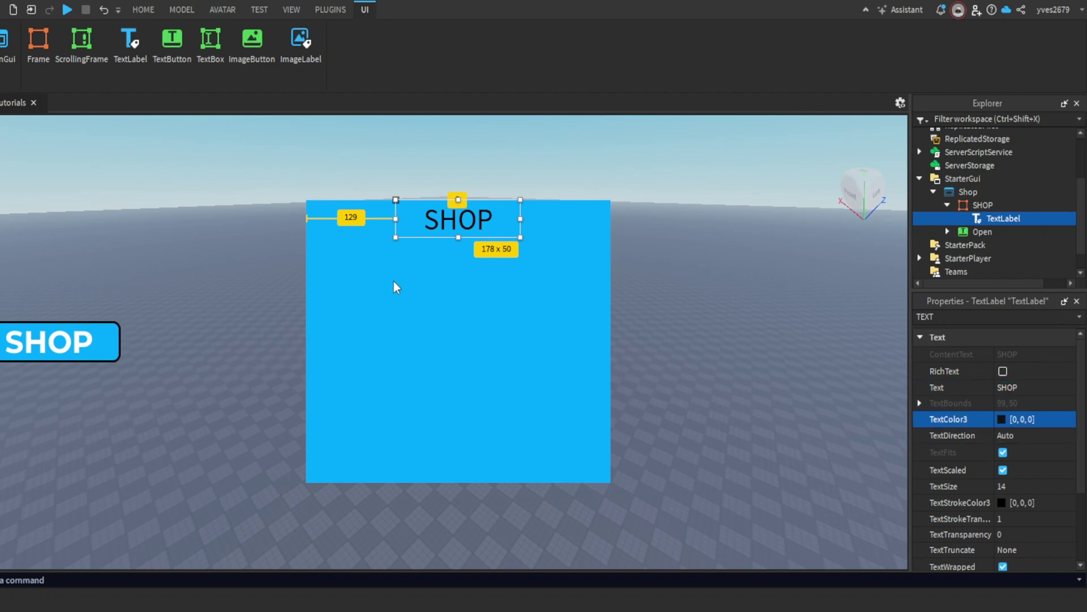
{"action": "left_click", "coordinate": [477, 298]}
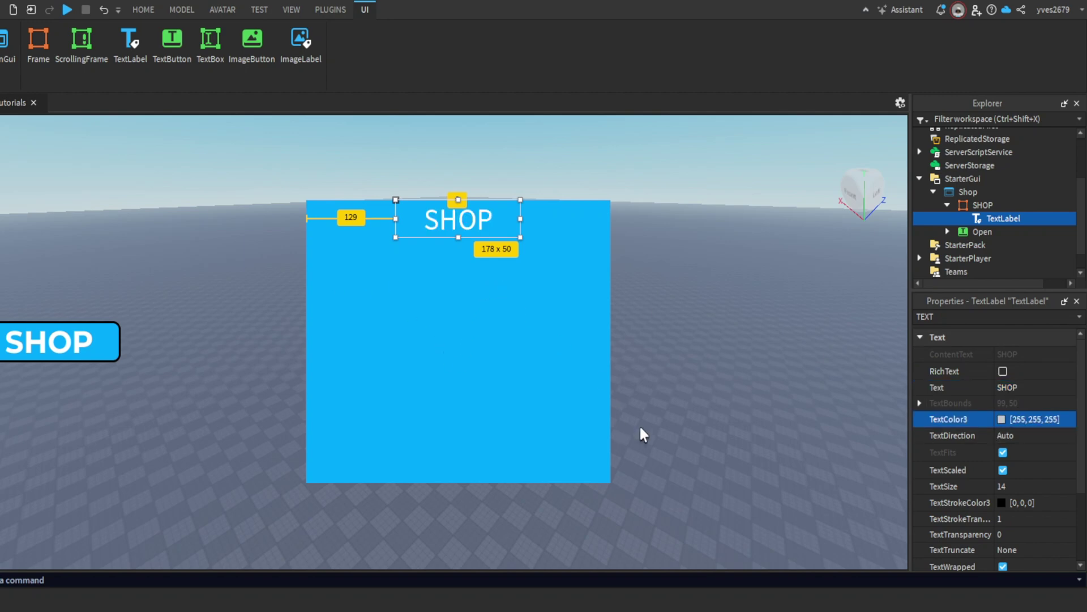
Set the SHOP title's font to Luckiest Guy and move the label slightly down from the frame's top edge
{"action": "double_click", "coordinate": [953, 317]}
{"action": "key", "text": "BackSpace"}
{"action": "type", "text": "FONT"}
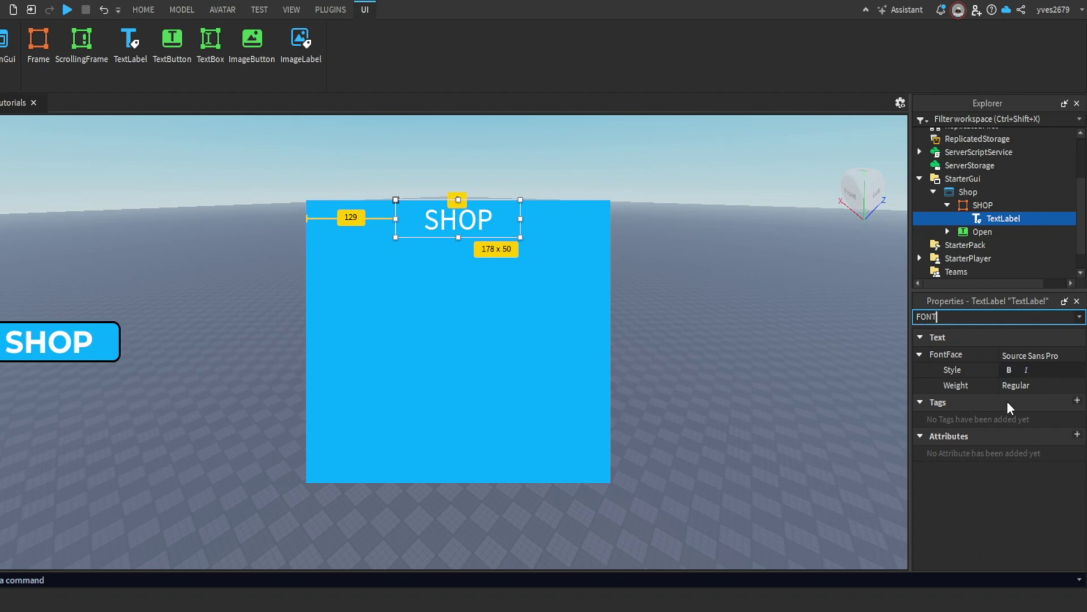
{"action": "left_click", "coordinate": [1052, 356]}
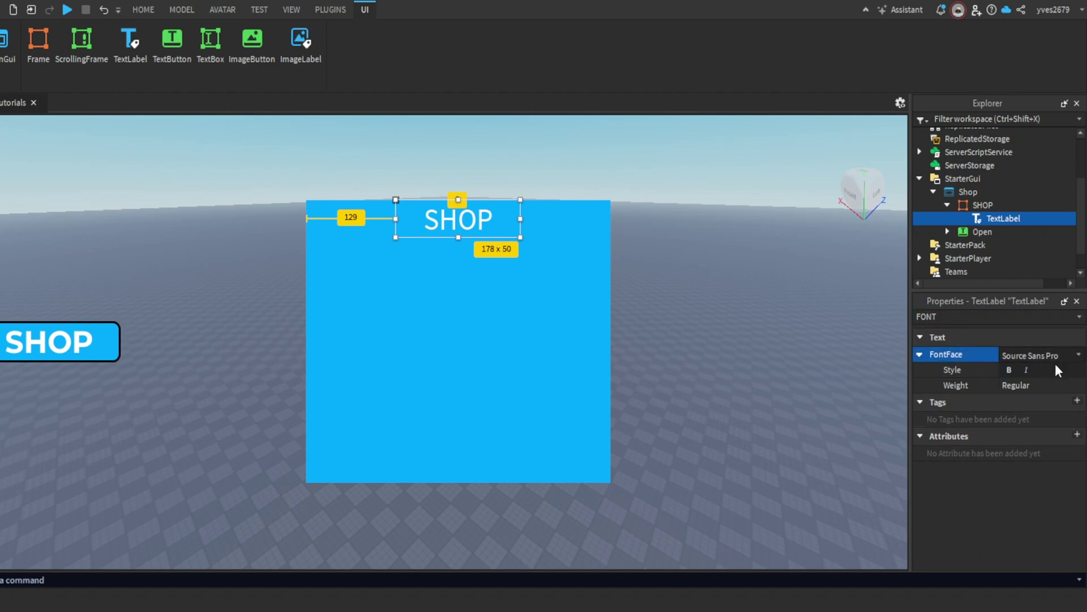
{"action": "left_click", "coordinate": [1042, 583]}
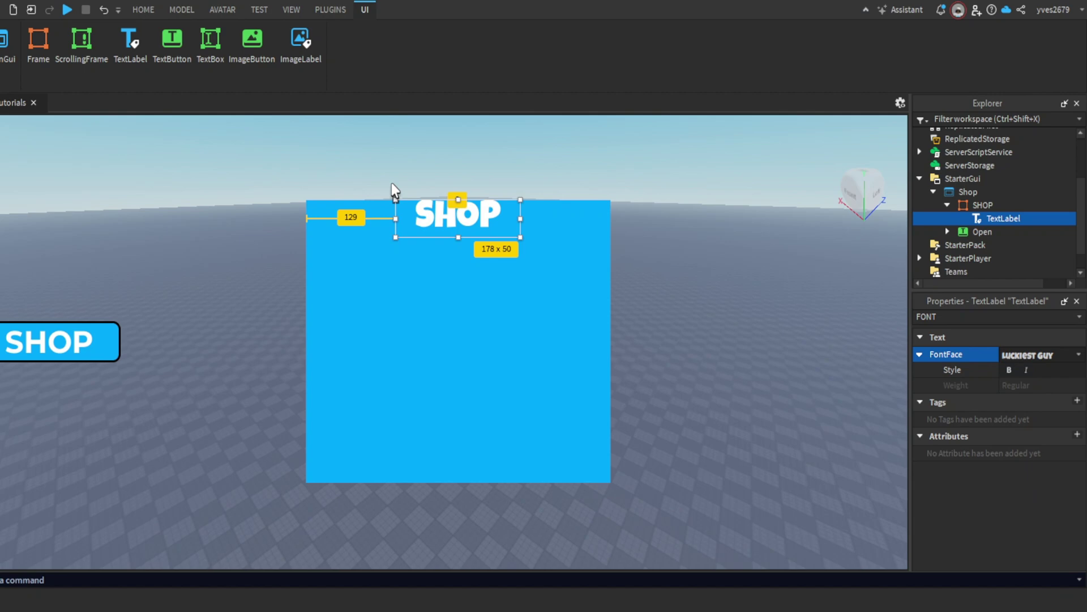
{"action": "left_click_drag", "start_coordinate": [463, 217], "coordinate": [464, 223]}
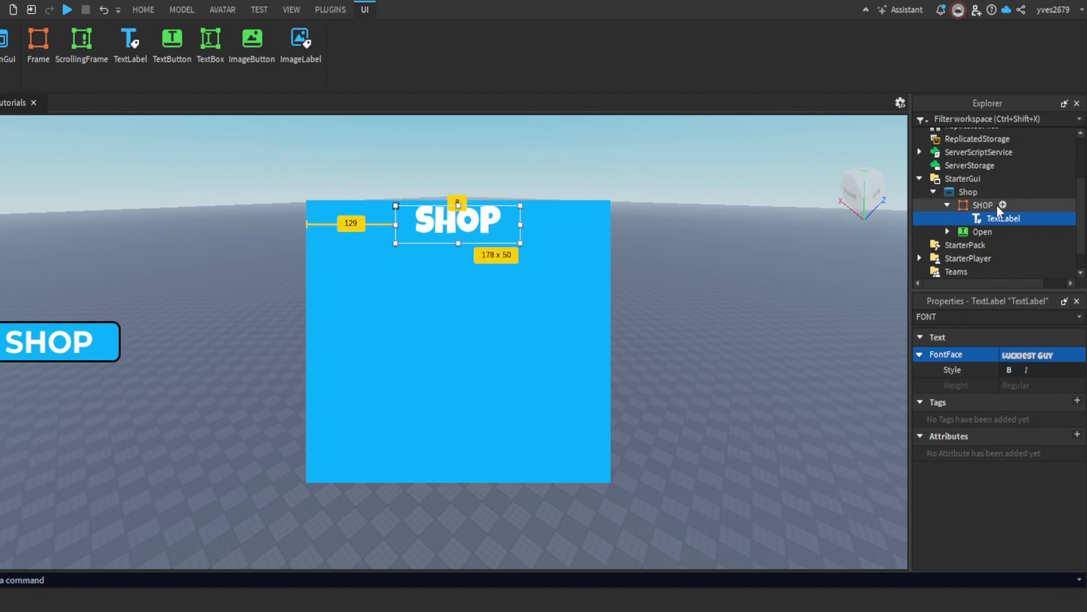
Add a TextButton to the SHOP frame, sized about 52 x 50 and fitted into the frame's top-right corner
{"action": "left_click", "coordinate": [1004, 205]}
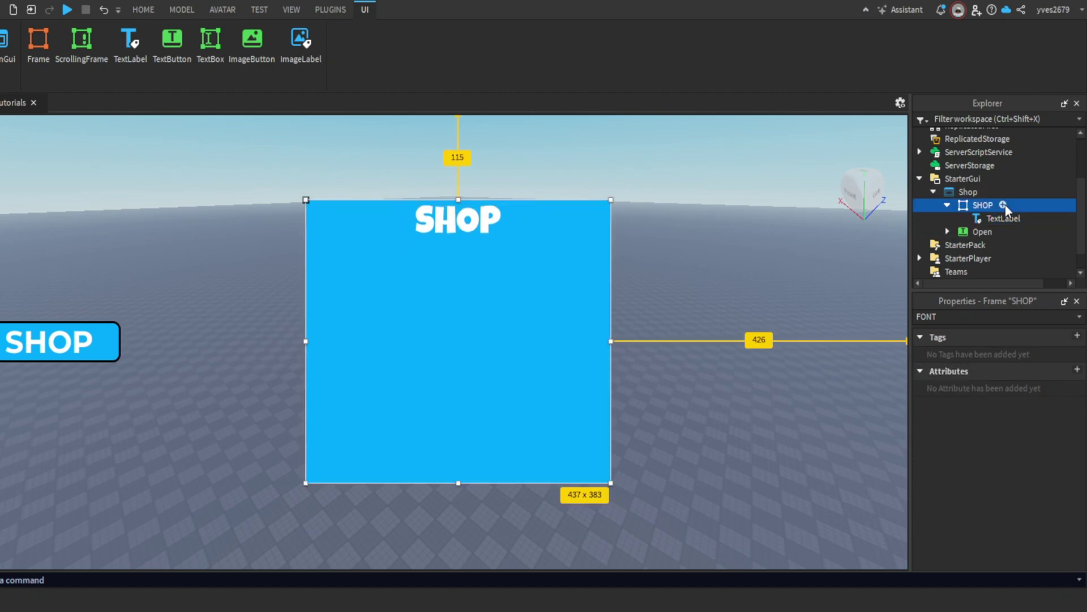
{"action": "left_click", "coordinate": [961, 277]}
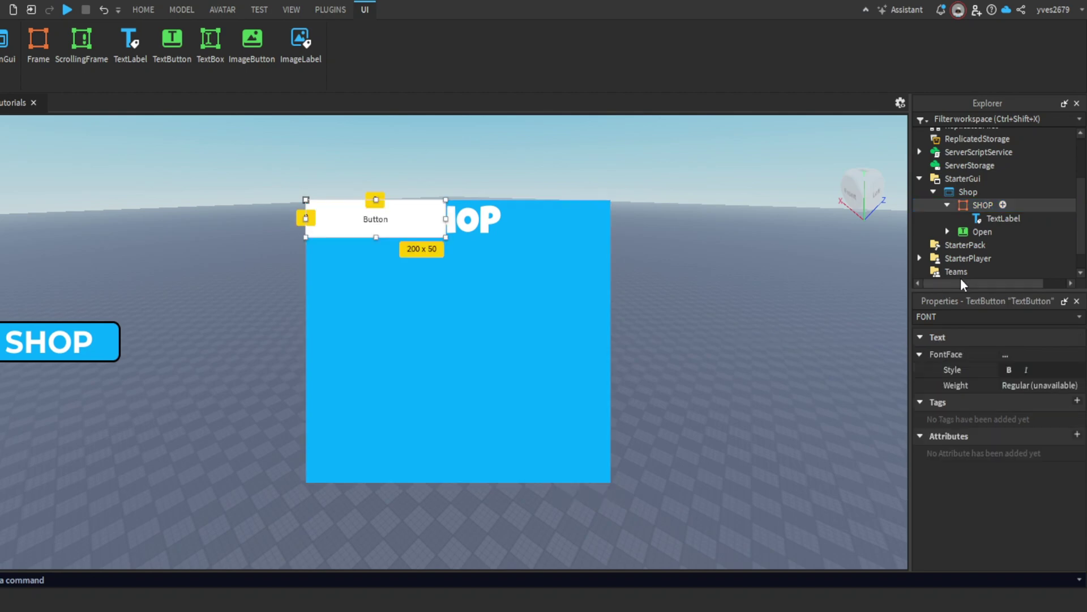
{"action": "left_click_drag", "start_coordinate": [340, 226], "coordinate": [574, 222]}
Set the new TextButton's background color to red 255, 32, 32
{"action": "left_click", "coordinate": [984, 316]}
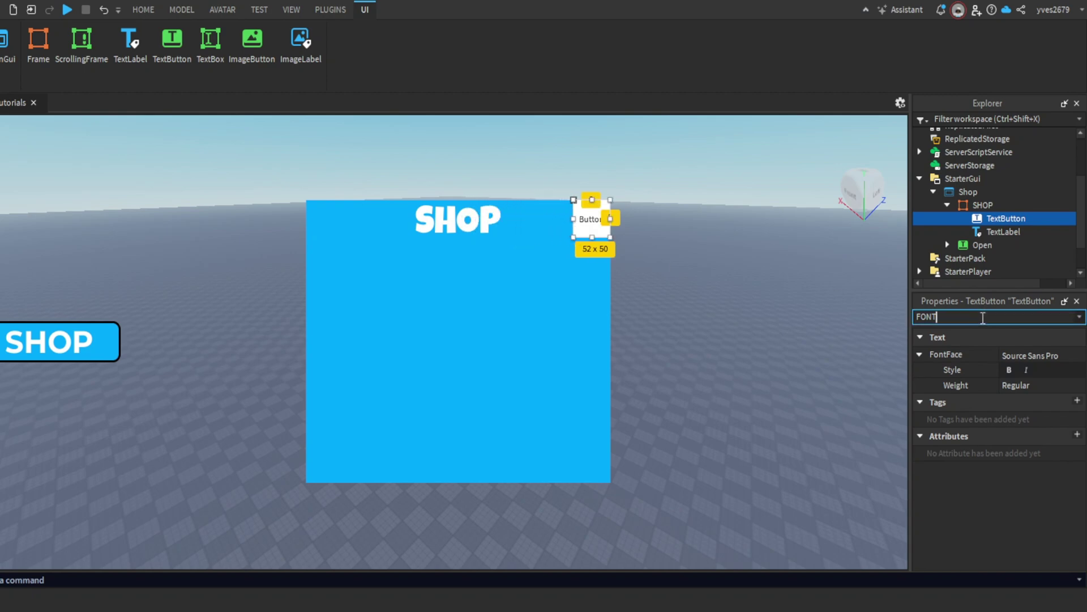
{"action": "key", "text": "BackSpace"}
{"action": "key", "text": "BackSpace"}
{"action": "key", "text": "BackSpace"}
{"action": "key", "text": "BackSpace"}
{"action": "type", "text": "AC"}
{"action": "key", "text": "BackSpace"}
{"action": "key", "text": "BackSpace"}
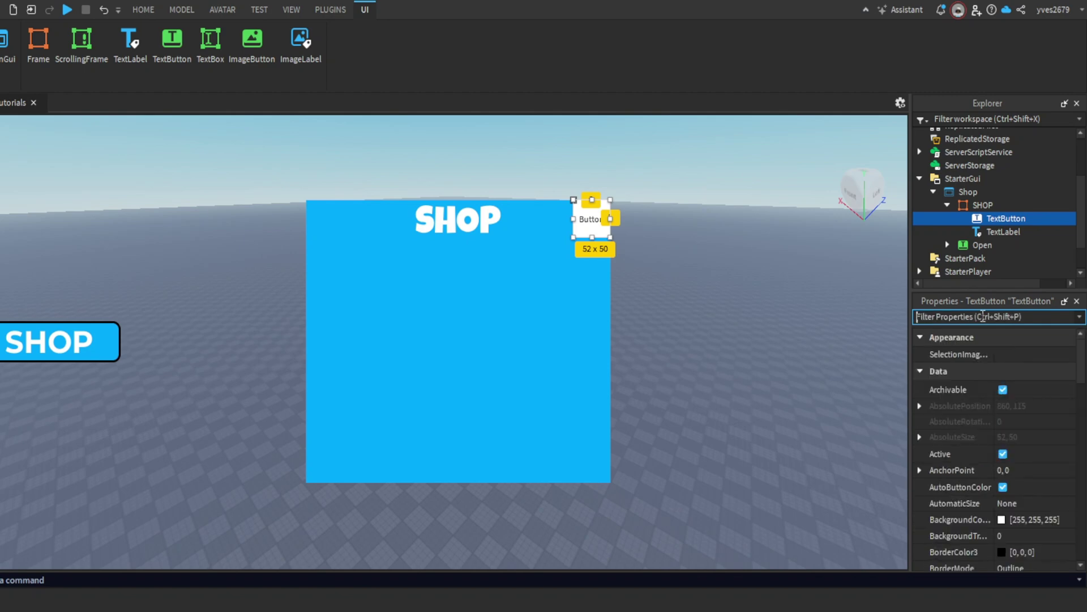
{"action": "type", "text": "BACK"}
{"action": "left_click", "coordinate": [1002, 354]}
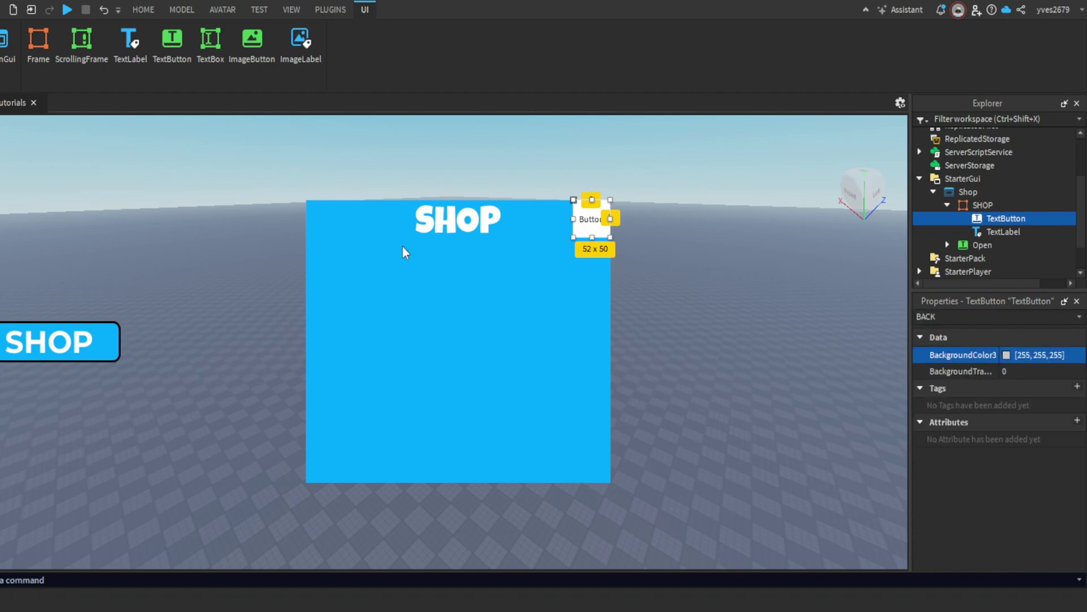
{"action": "left_click", "coordinate": [389, 247]}
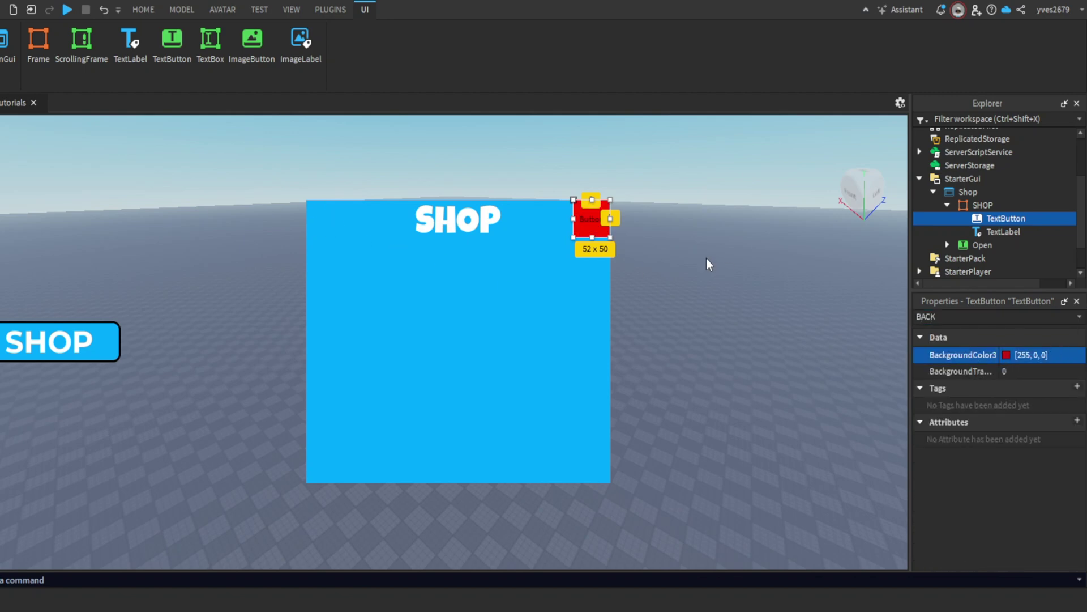
{"action": "left_click", "coordinate": [674, 198]}
{"action": "left_click", "coordinate": [676, 196]}
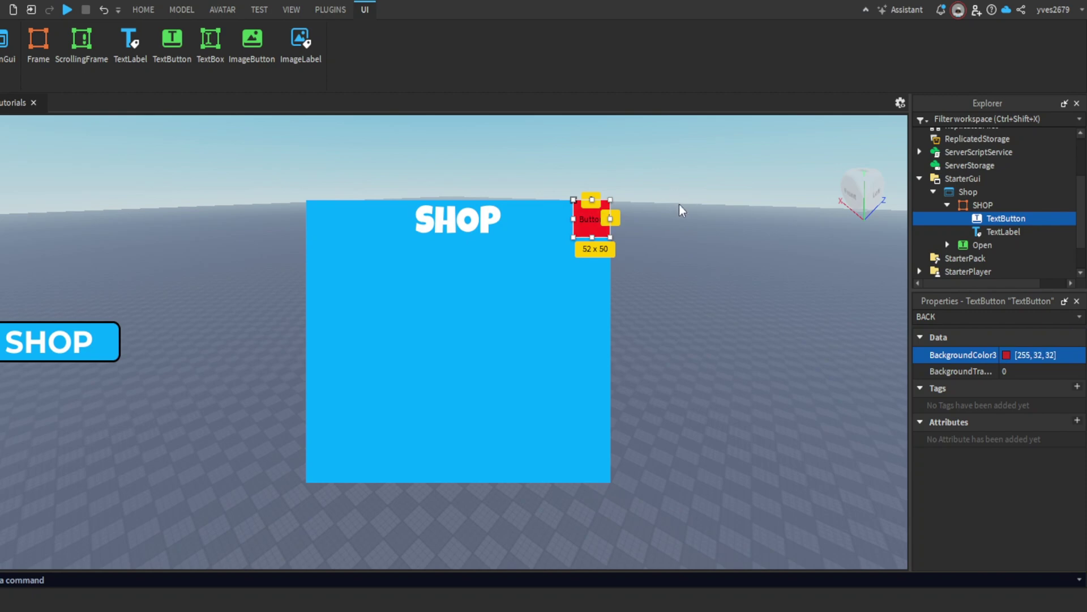
{"action": "left_click", "coordinate": [615, 445]}
Set the red button's text to a scaled "X" in white 255, 255, 255
{"action": "left_click", "coordinate": [949, 315]}
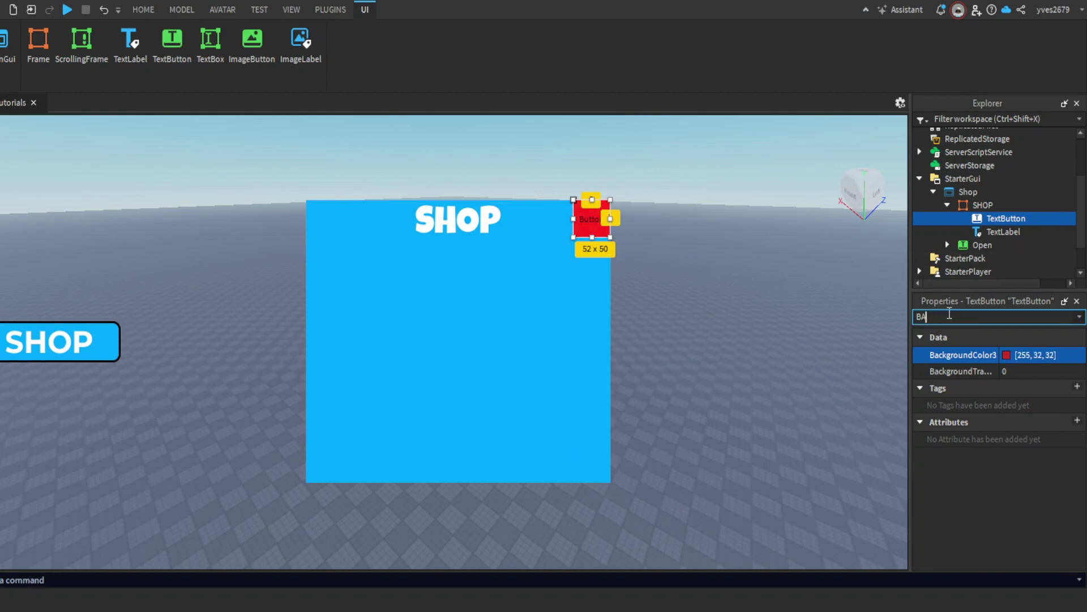
{"action": "key", "text": "BackSpace"}
{"action": "type", "text": "TEXT"}
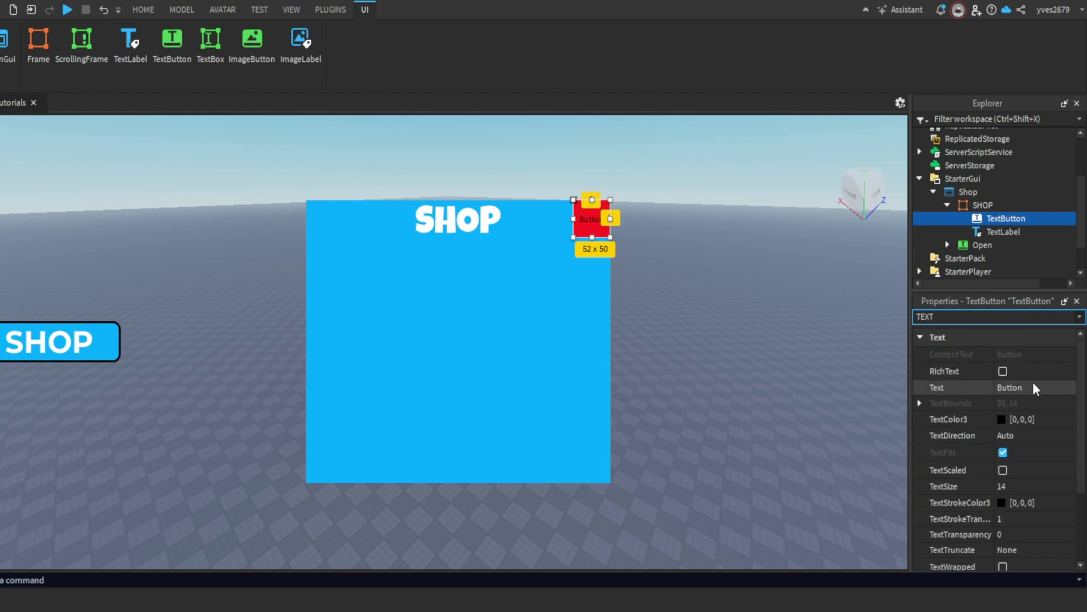
{"action": "left_click", "coordinate": [1034, 384]}
{"action": "key", "text": "BackSpace"}
{"action": "key", "text": "Return"}
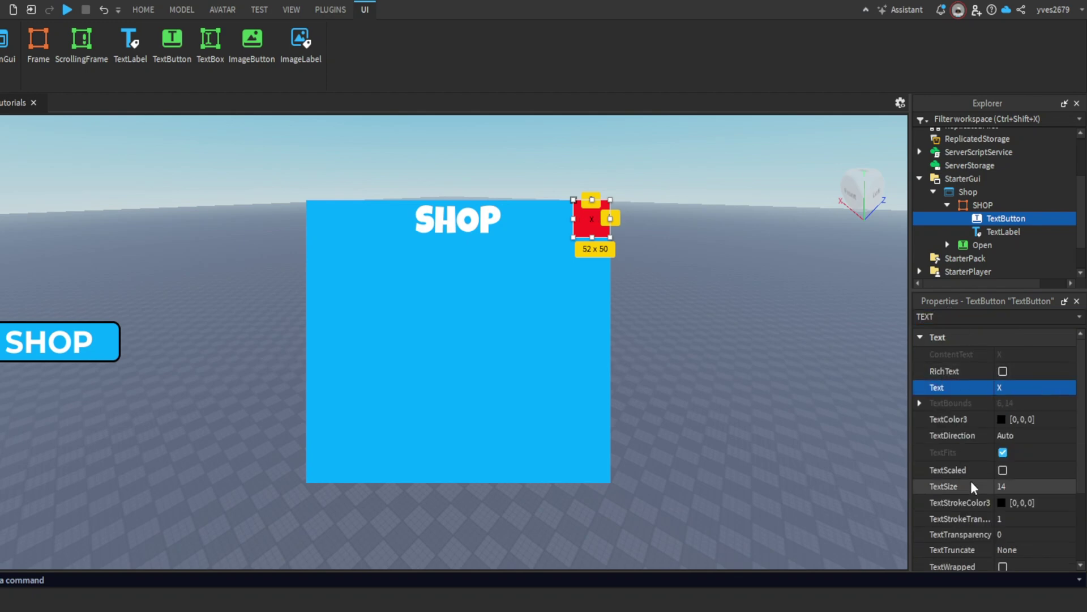
{"action": "left_click", "coordinate": [1003, 471]}
{"action": "left_click", "coordinate": [1000, 422]}
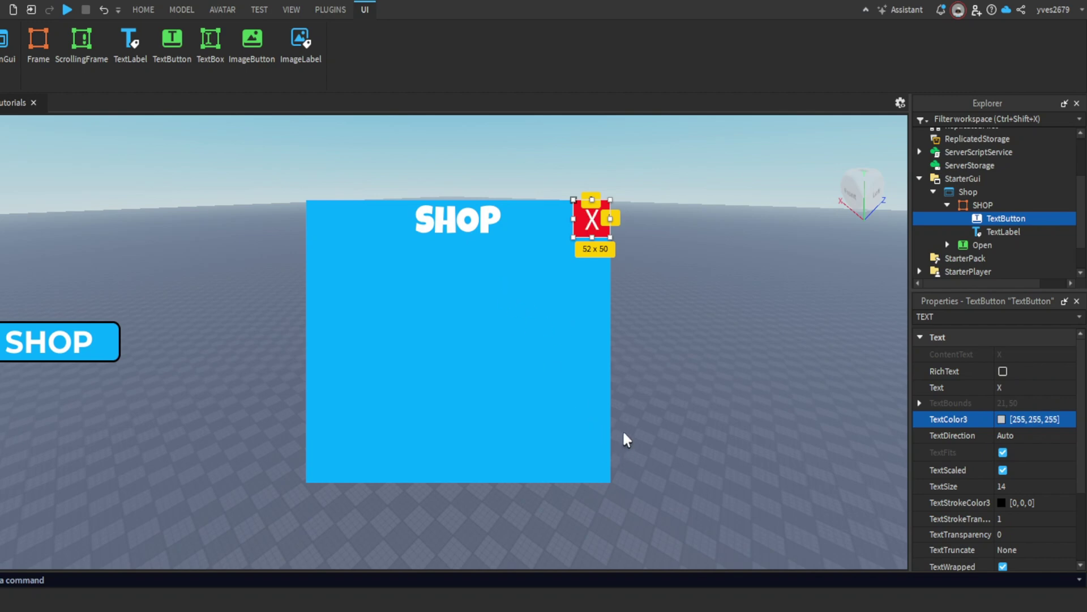
Rename the red X TextButton as Close
{"action": "left_click", "coordinate": [952, 318]}
{"action": "key", "text": "BackSpace"}
{"action": "key", "text": "BackSpace"}
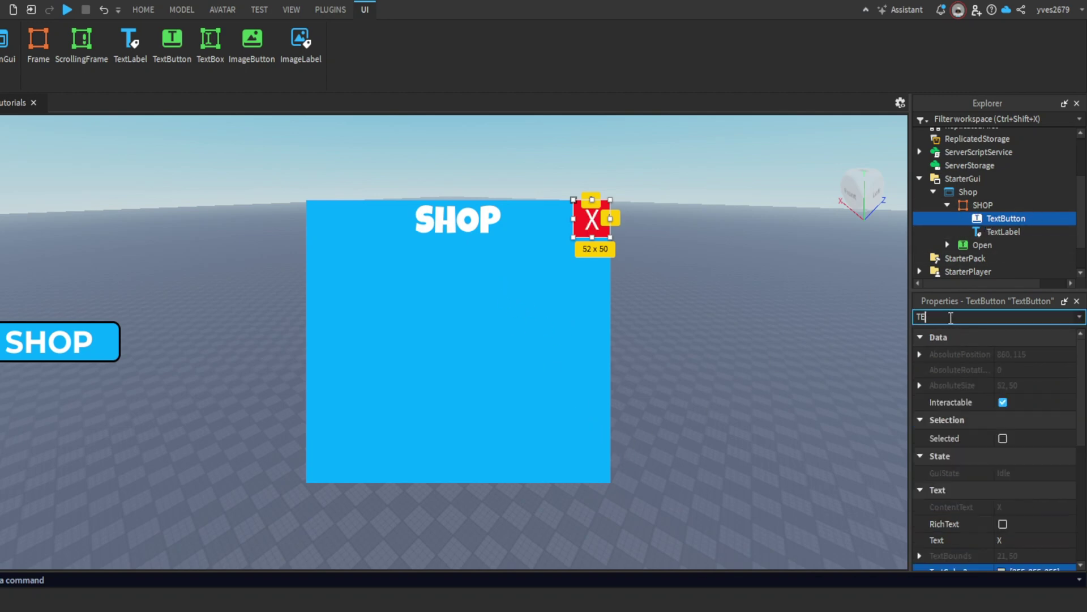
{"action": "key", "text": "BackSpace"}
{"action": "key", "text": "BackSpace"}
{"action": "type", "text": "NAME"}
{"action": "left_click", "coordinate": [1025, 369]}
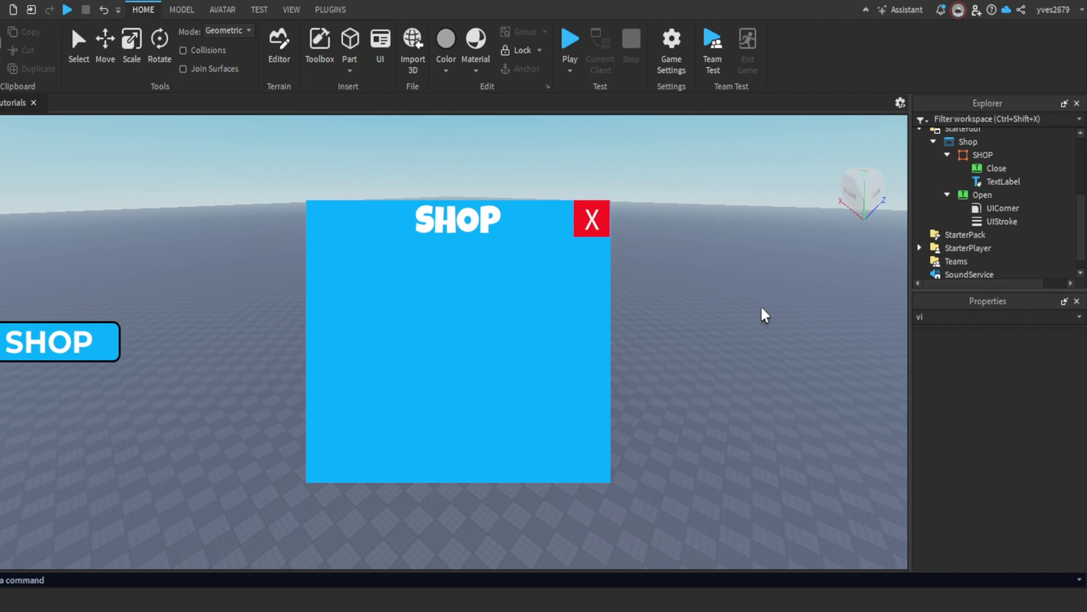
Add a LocalScript to the Open button and clear its default code
{"action": "mouse_move", "coordinate": [992, 196]}
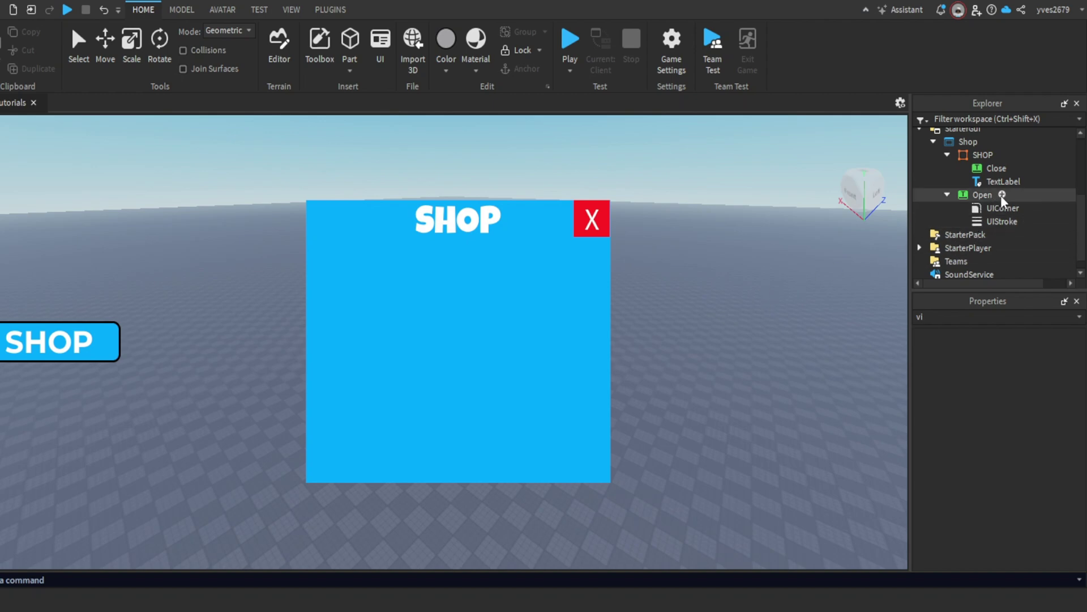
{"action": "left_click", "coordinate": [1004, 195]}
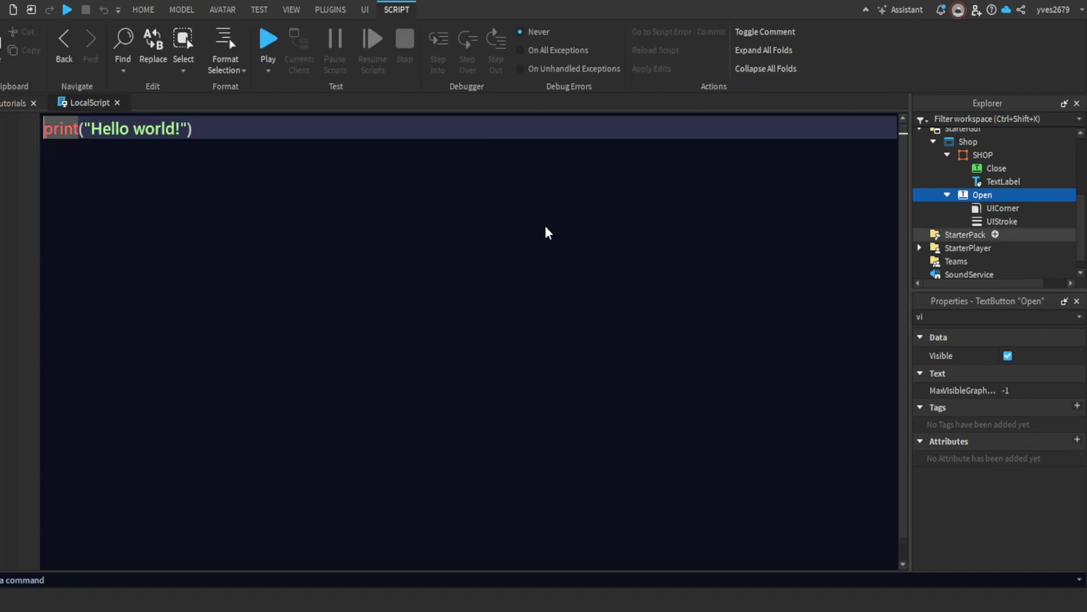
{"action": "key", "text": "ctrl+a"}
{"action": "key", "text": "BackSpace"}
Write a script.Parent.MouseButton1Click:Connect(function() handler in the Open script containing script.Parent.Parent.SHOP.Visible = true
{"action": "type", "text": "s"}
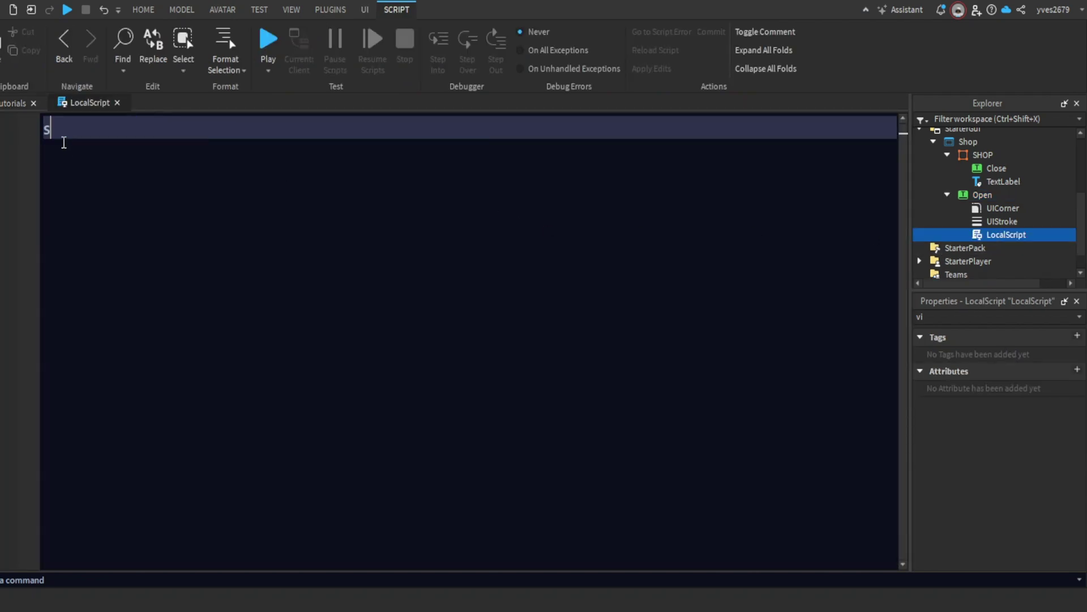
{"action": "type", "text": "cript.Parent.MouseButton1Click:Connect(function()"}
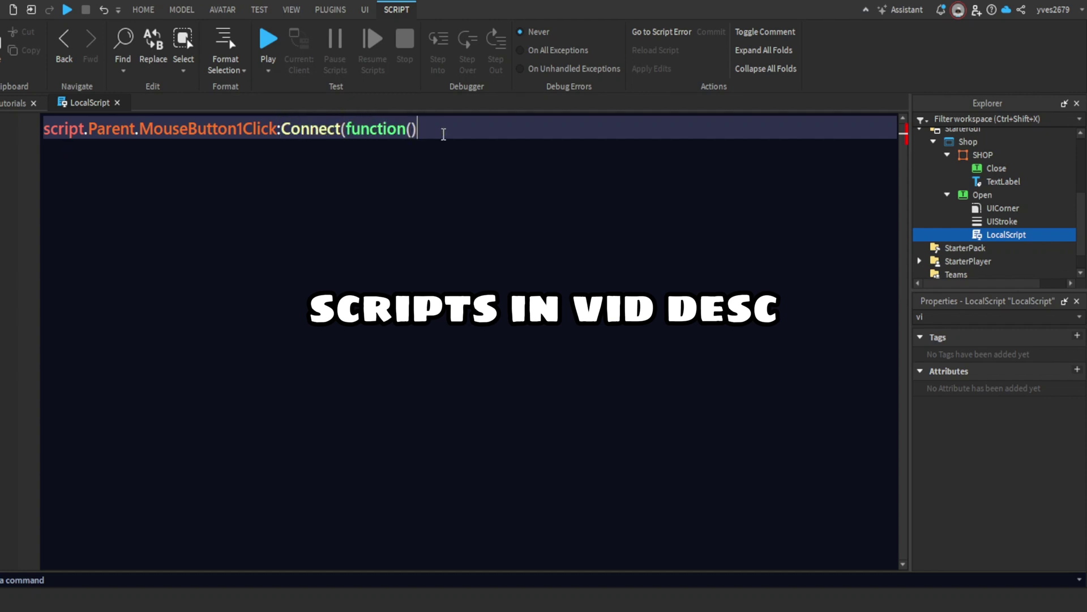
{"action": "key", "text": "Return"}
{"action": "type", "text": "script.Parent."}
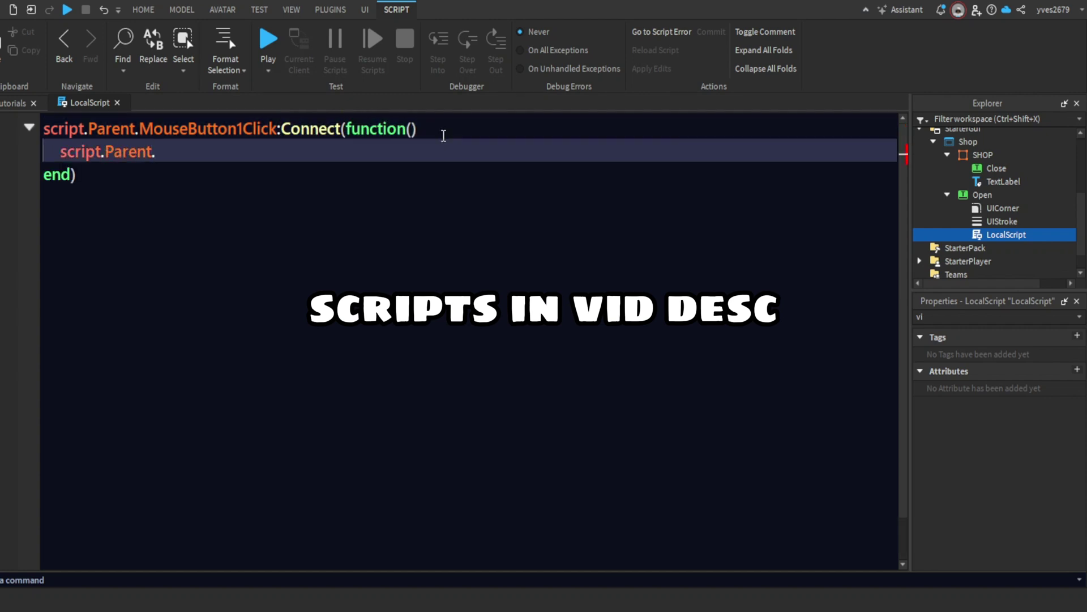
{"action": "type", "text": "Parent.SHOP.Visible = true"}
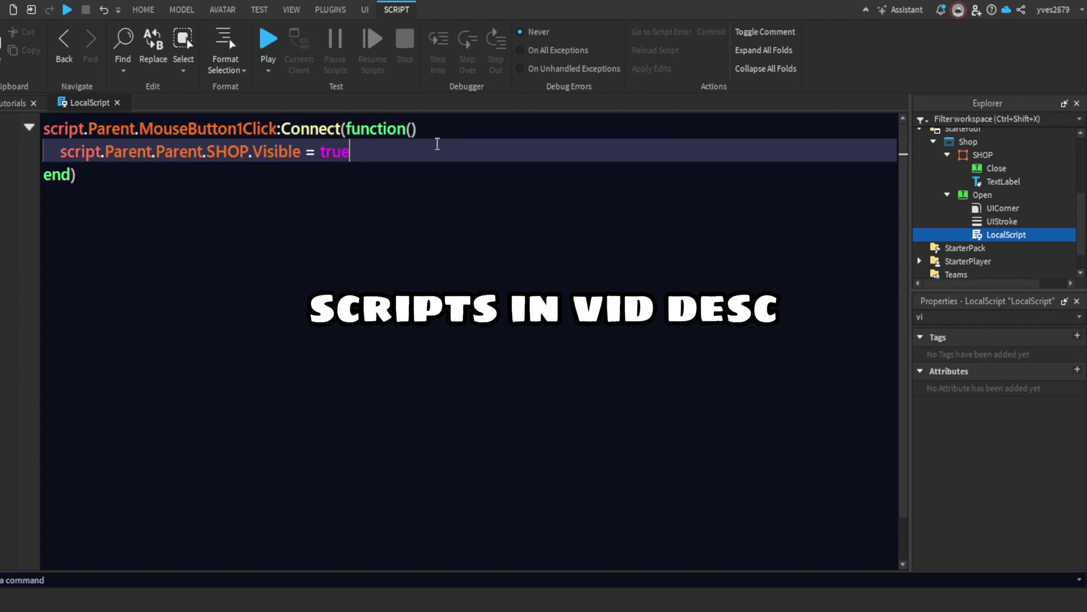
{"action": "left_click_drag", "start_coordinate": [294, 199], "coordinate": [45, 150]}
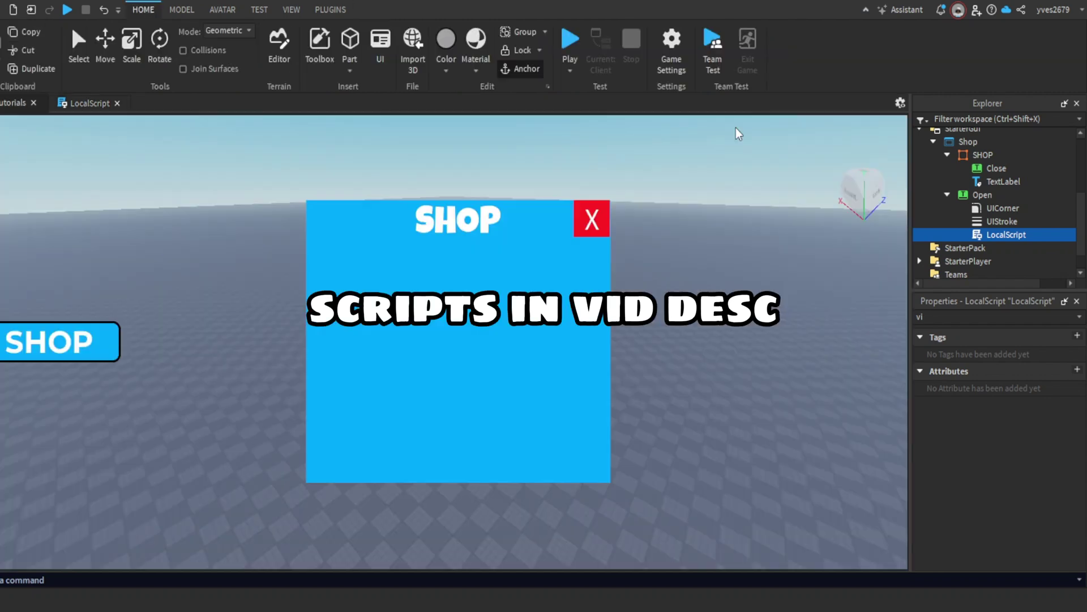
Add a LocalScript to the Close button and clear its default code
{"action": "left_click", "coordinate": [1014, 168]}
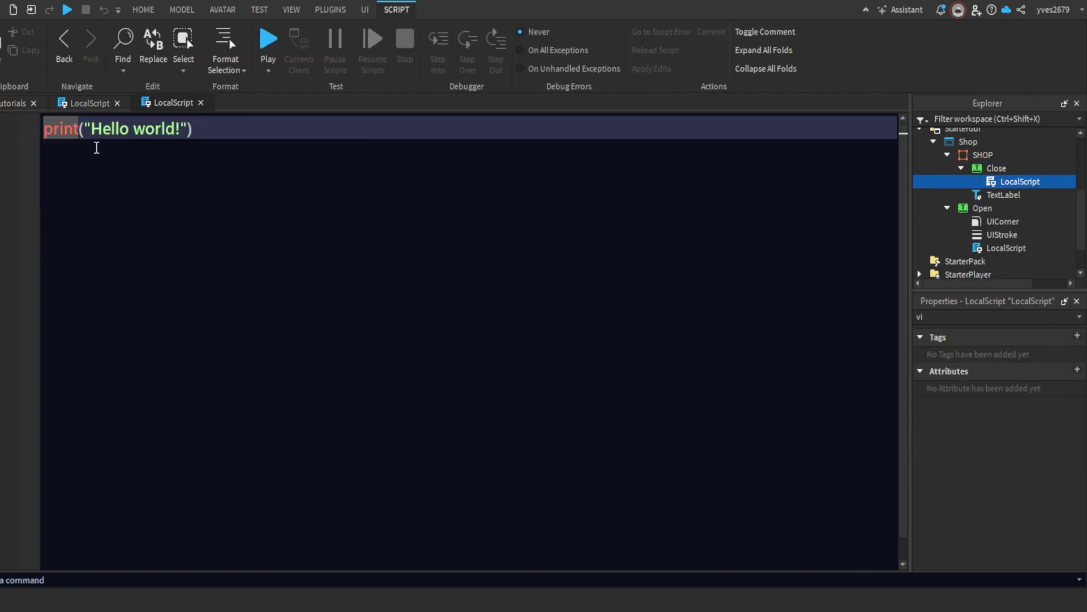
{"action": "key", "text": "ctrl+a"}
{"action": "key", "text": "BackSpace"}
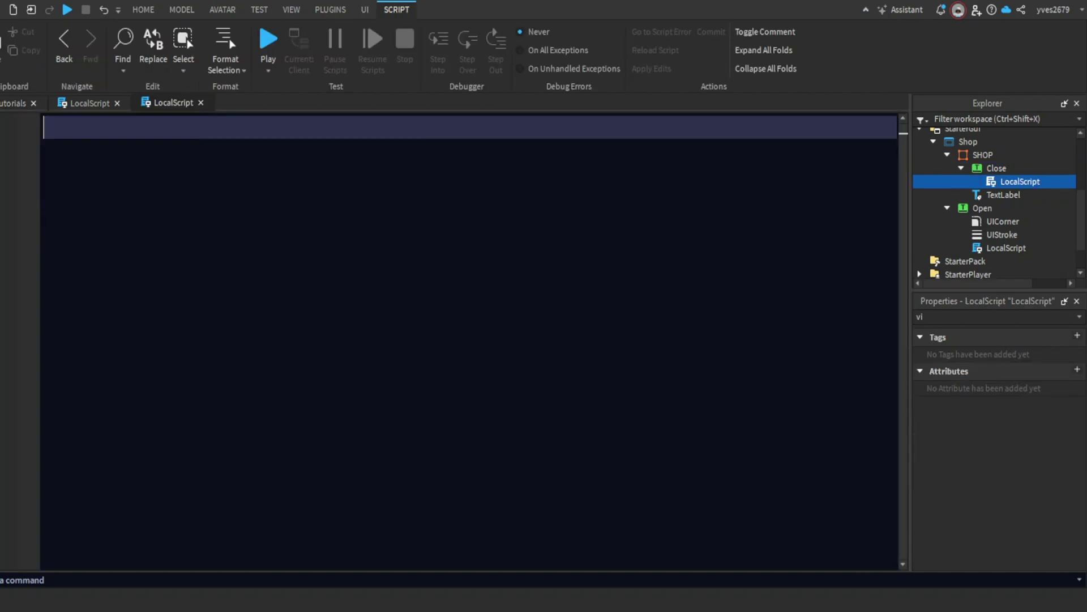
Write a script.Parent.MouseButton1Click:Connect(function() handler in the Close script containing script.Parent.Parent.Parent.SHOP.Visible = false
{"action": "type", "text": "script.Parent.MouseButton1Click:"}
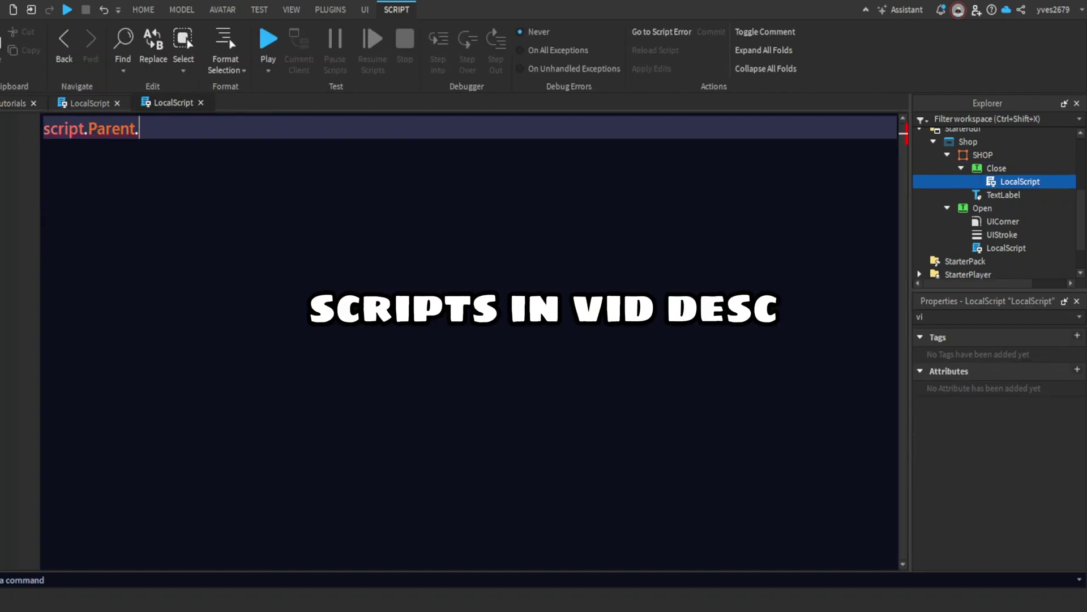
{"action": "type", "text": "ction()"}
{"action": "key", "text": "Return"}
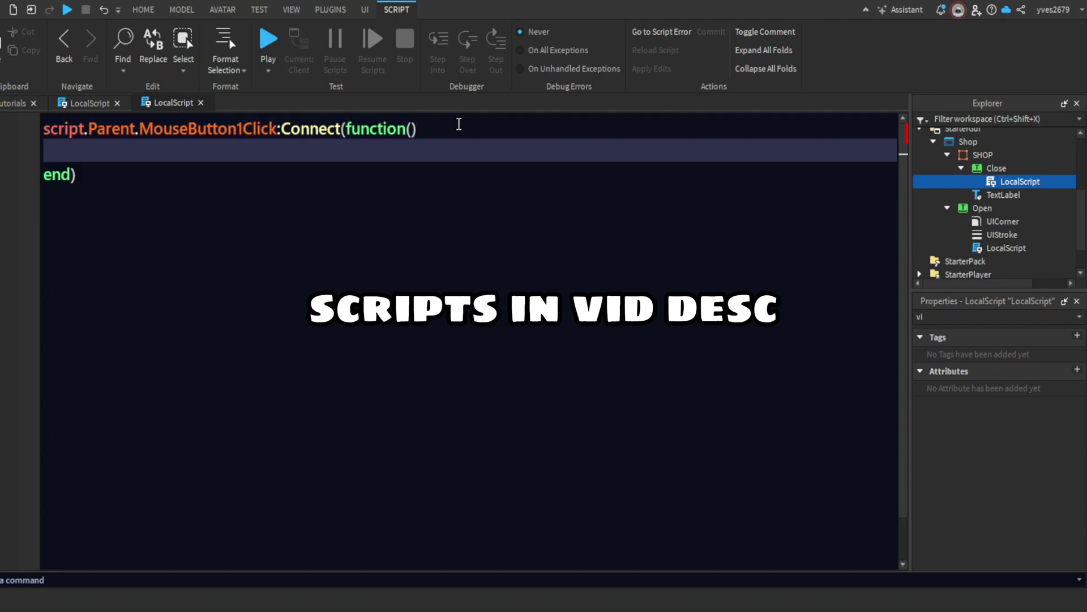
{"action": "type", "text": "script.Parent.Parent.sho"}
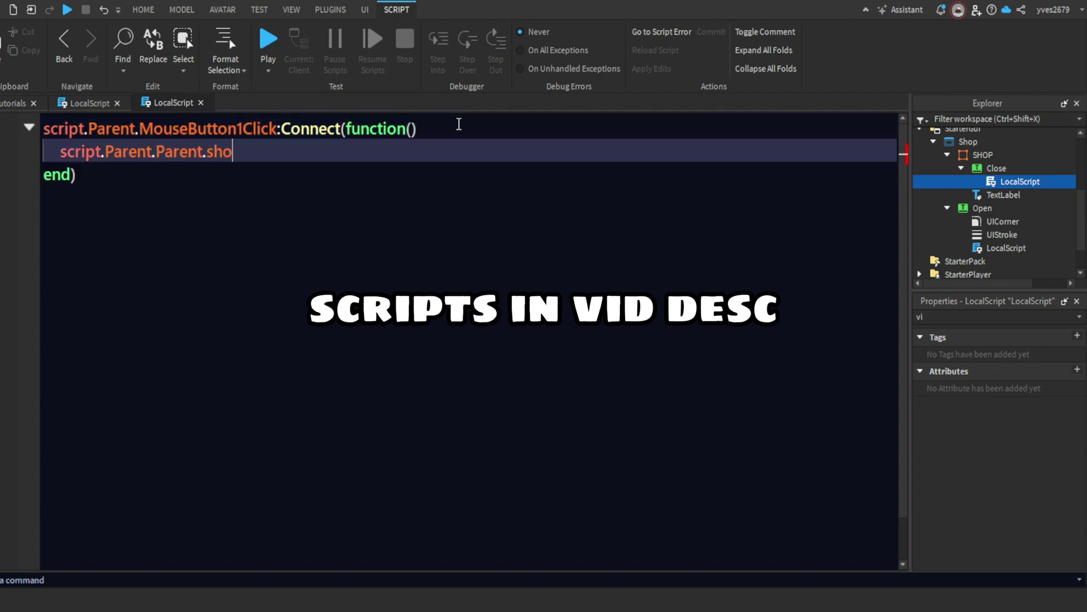
{"action": "key", "text": "BackSpace"}
{"action": "key", "text": "BackSpace"}
{"action": "key", "text": "BackSpace"}
{"action": "type", "text": "Parent.SHOP."}
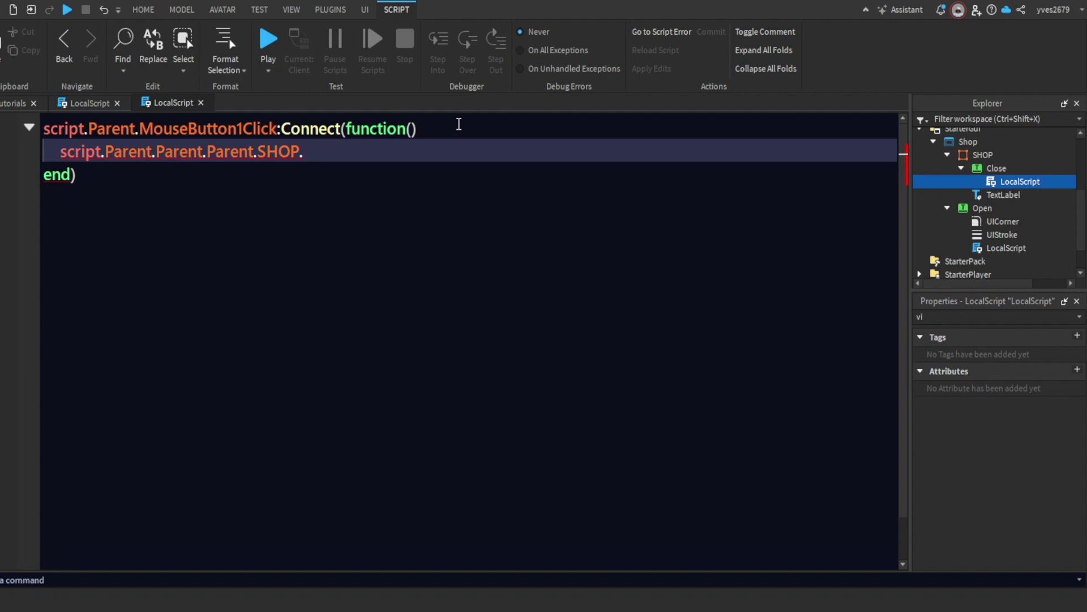
{"action": "type", "text": "Visible = false"}
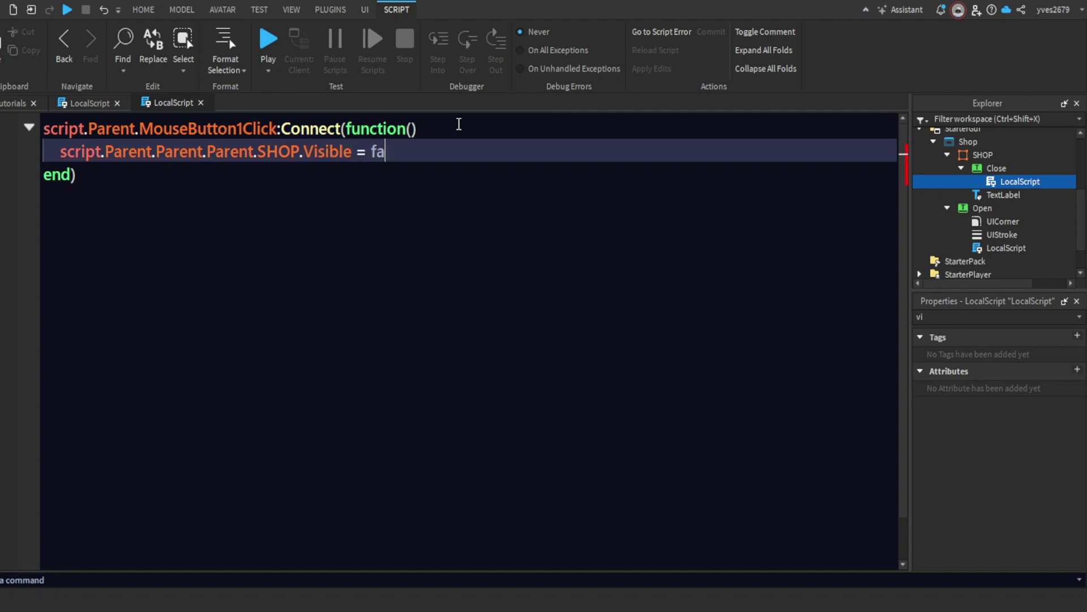
Return to the place viewport and turn off the Visible property of the SHOP frame
{"action": "left_click", "coordinate": [12, 103]}
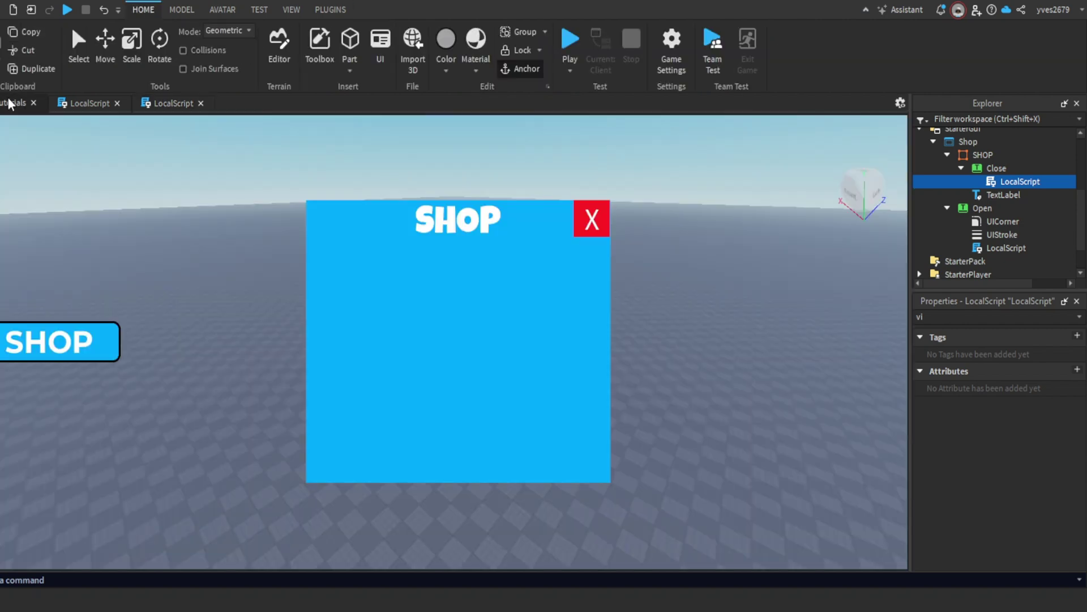
{"action": "left_click", "coordinate": [984, 155]}
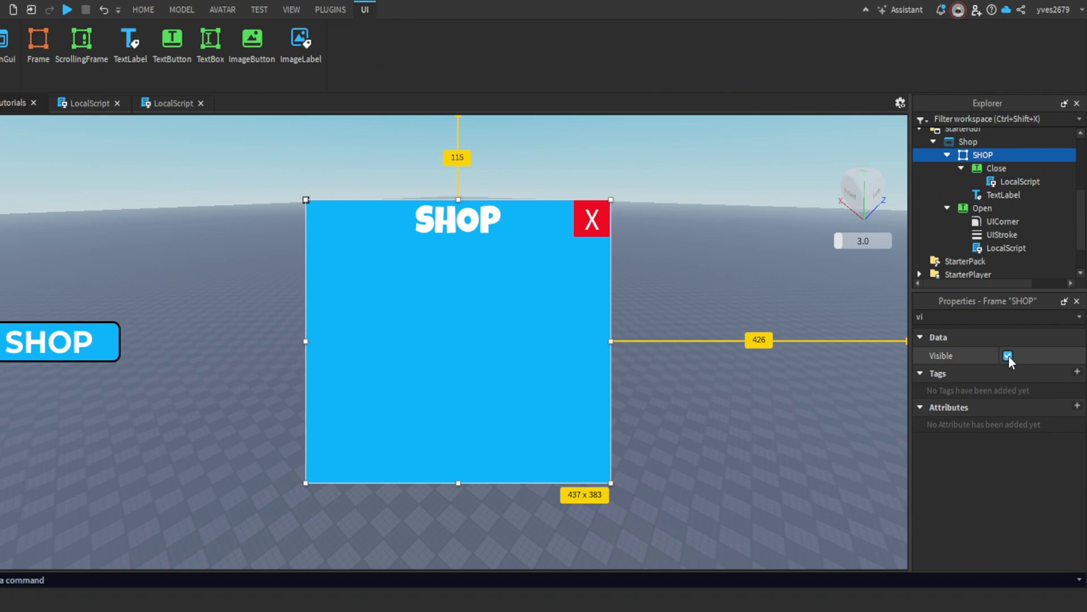
{"action": "left_click", "coordinate": [1009, 355]}
Playtest the game, opening the shop frame with the SHOP button and closing it with the red X
{"action": "left_click", "coordinate": [143, 11]}
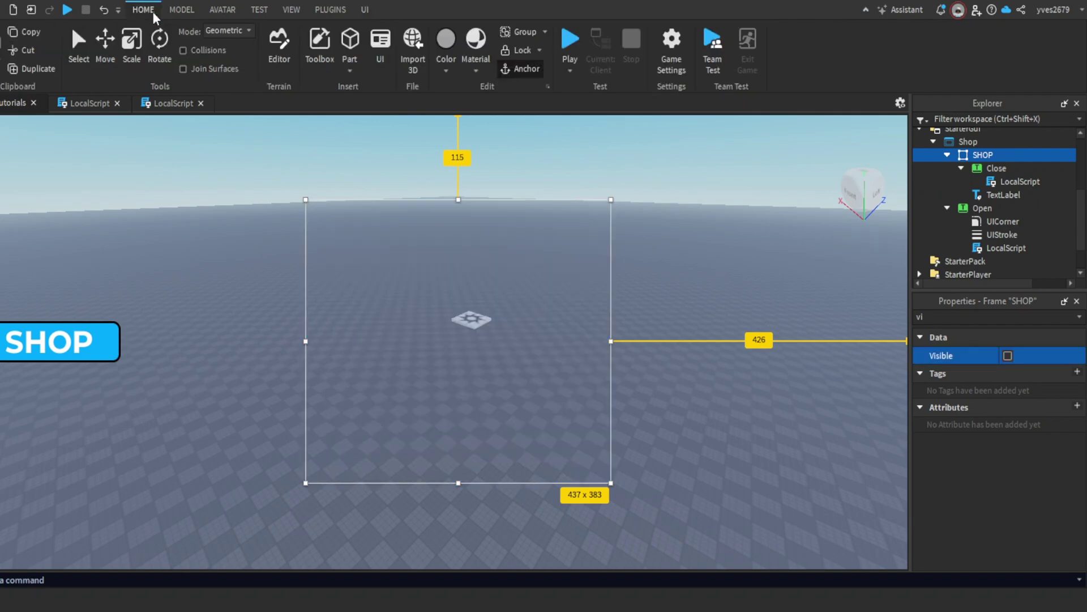
{"action": "left_click", "coordinate": [568, 45]}
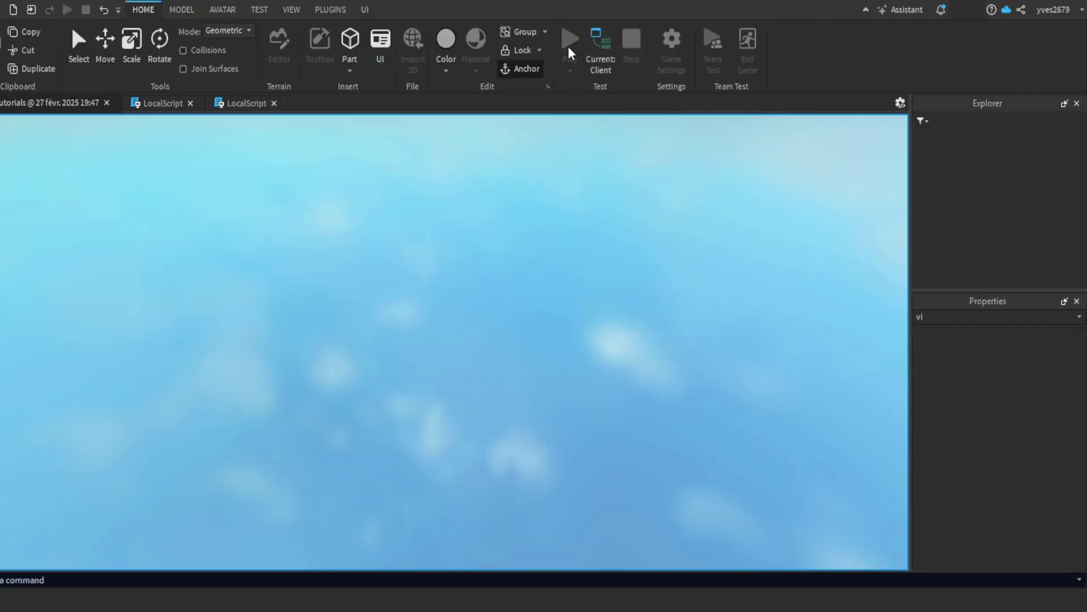
{"action": "key", "text": "w"}
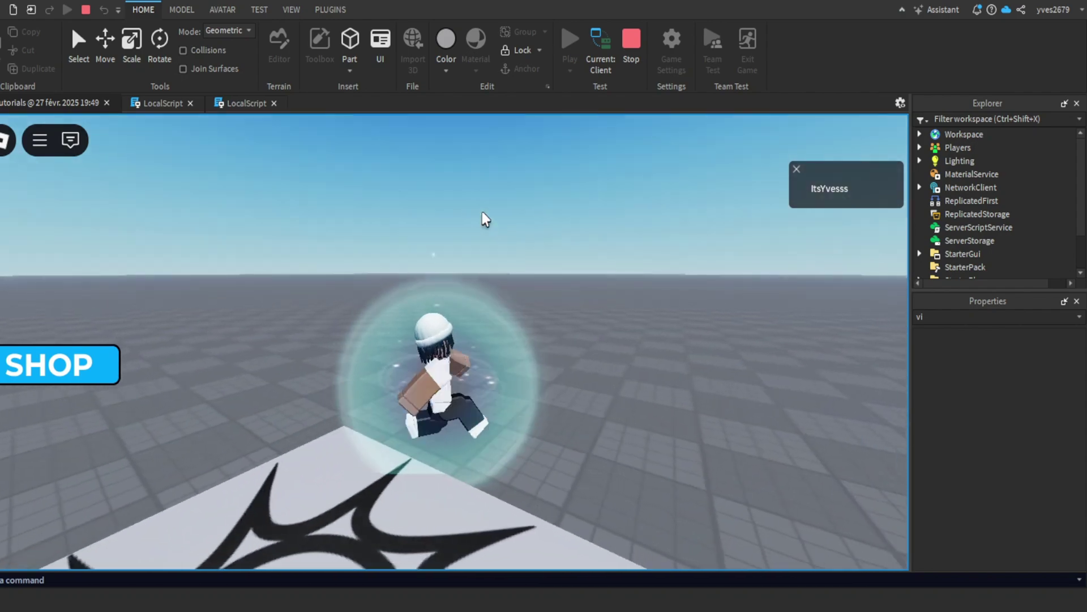
{"action": "key", "text": "d"}
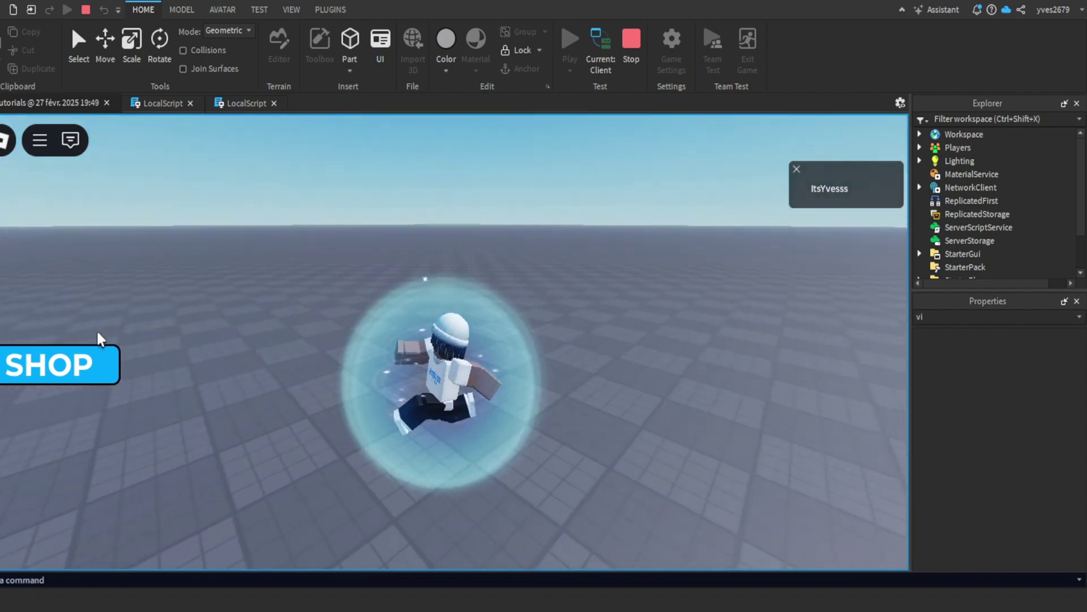
{"action": "key", "text": "w"}
{"action": "left_click", "coordinate": [61, 368]}
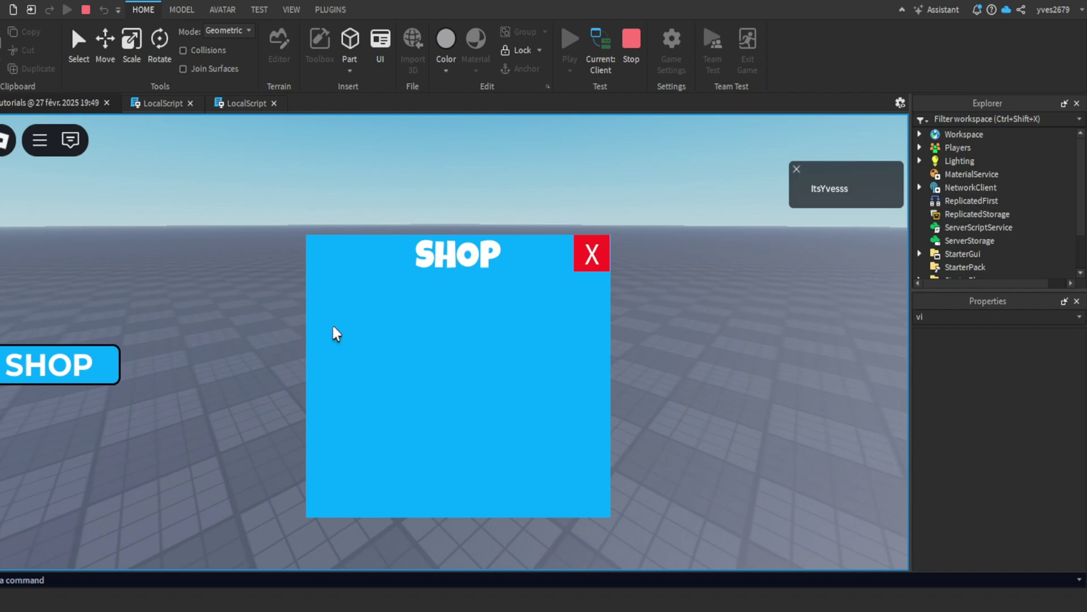
{"action": "right_click_drag", "start_coordinate": [230, 374], "coordinate": [231, 373]}
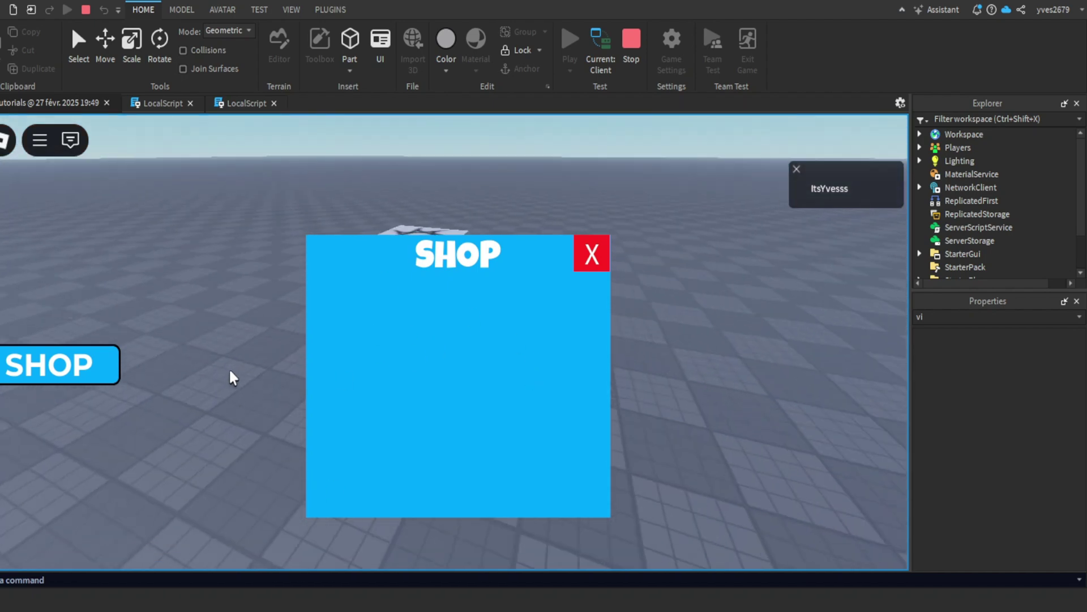
{"action": "left_click", "coordinate": [591, 255]}
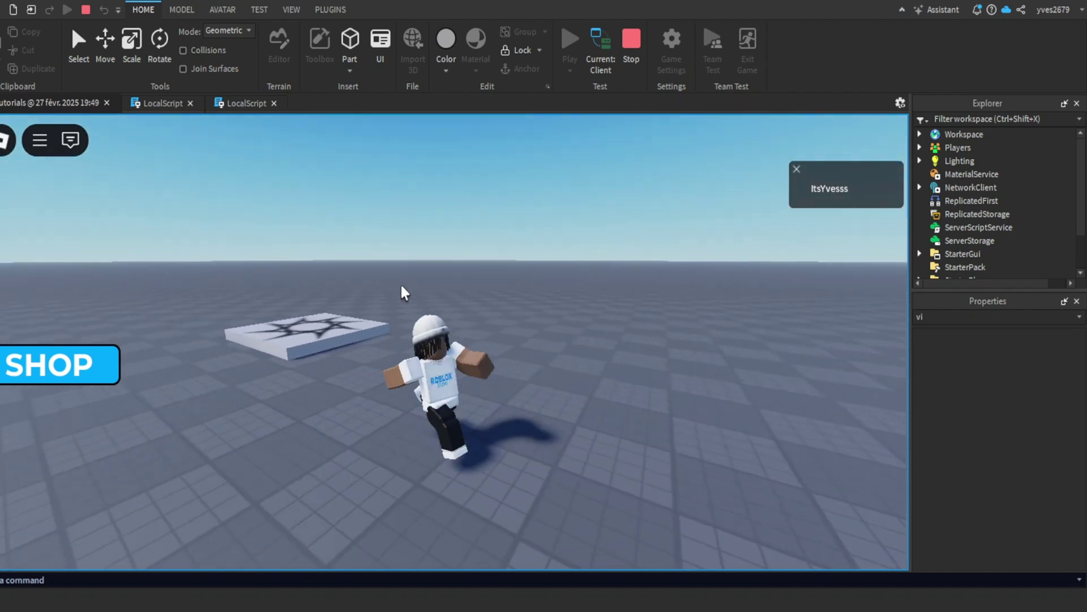
{"action": "scroll", "coordinate": [402, 325], "scroll_direction": "down", "scroll_amount": 1}
{"action": "key", "text": "space"}
{"action": "scroll", "coordinate": [401, 325], "scroll_direction": "up", "scroll_amount": 2}
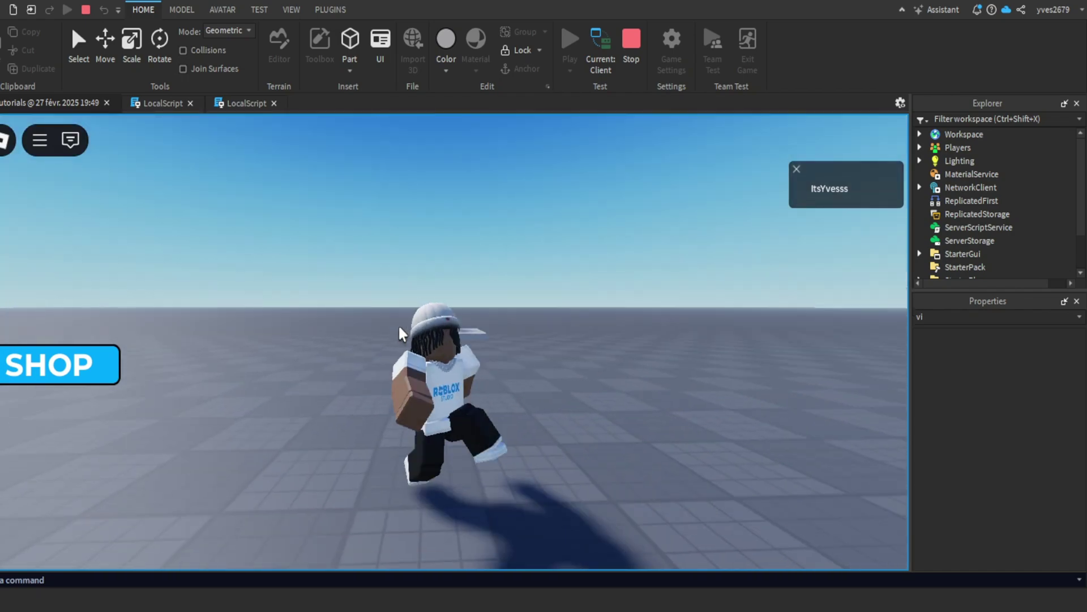
{"action": "key", "text": "space"}
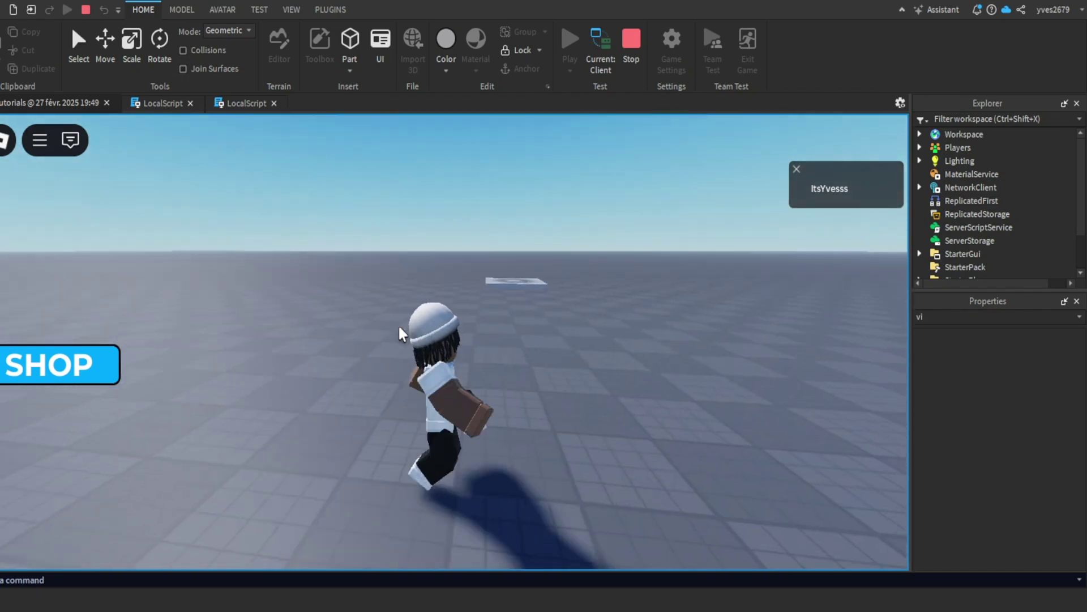
{"action": "key", "text": "space"}
{"action": "key", "text": "space"}
{"action": "scroll", "coordinate": [389, 327], "scroll_direction": "down", "scroll_amount": 2}
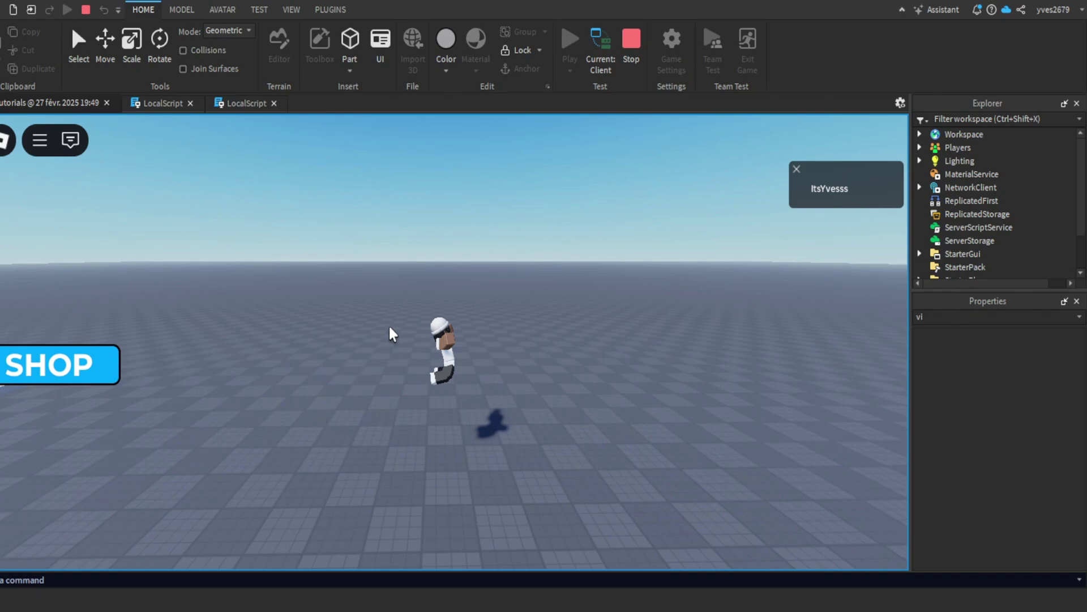
{"action": "scroll", "coordinate": [384, 330], "scroll_direction": "up", "scroll_amount": 1}
{"action": "scroll", "coordinate": [381, 332], "scroll_direction": "up", "scroll_amount": 1}
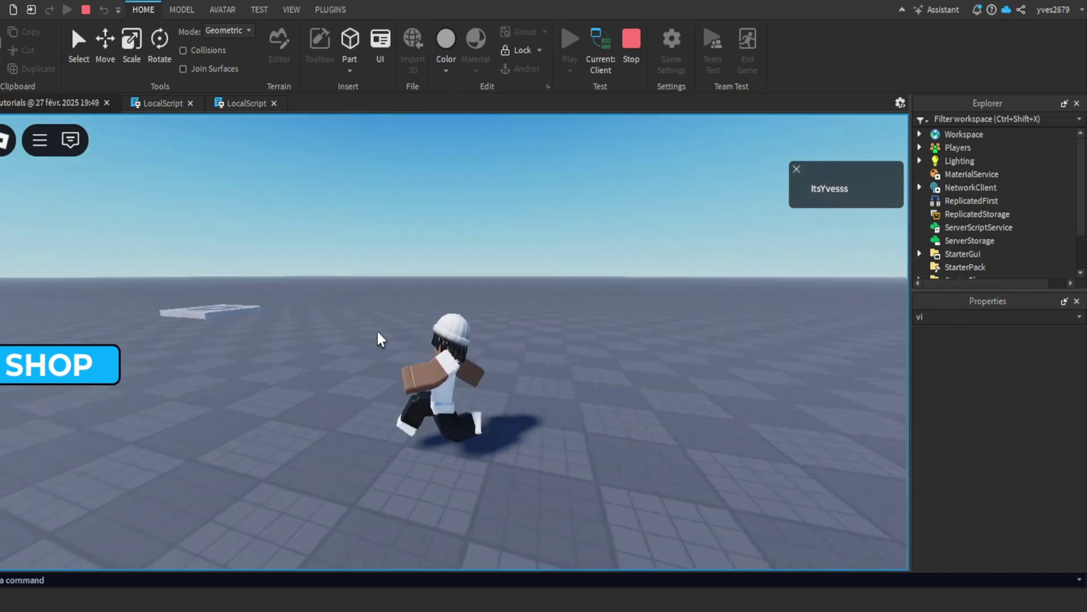
{"action": "key", "text": "space"}
{"action": "key", "text": "space"}
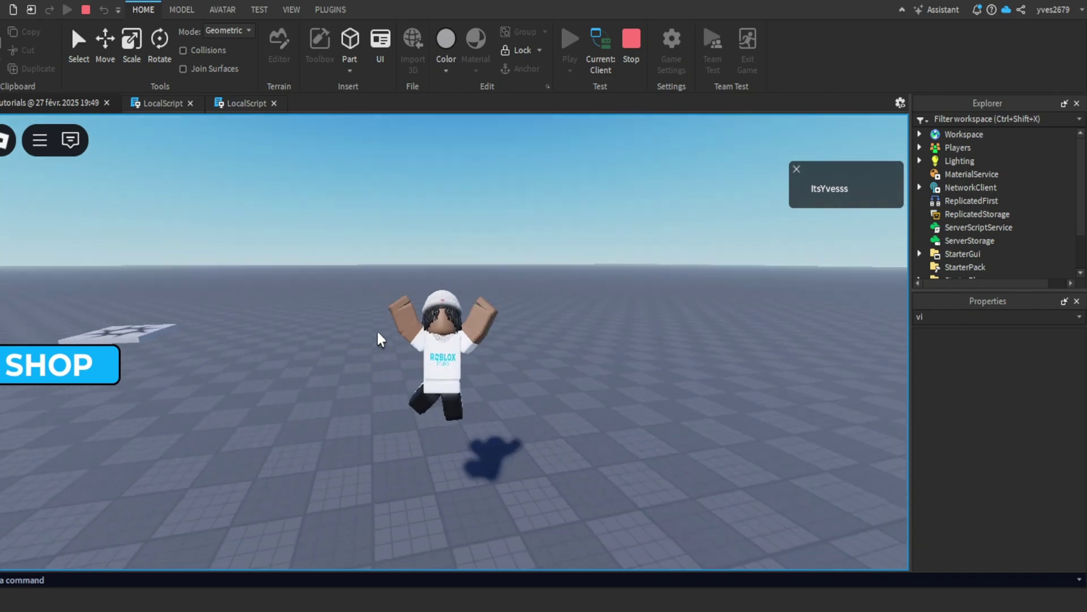